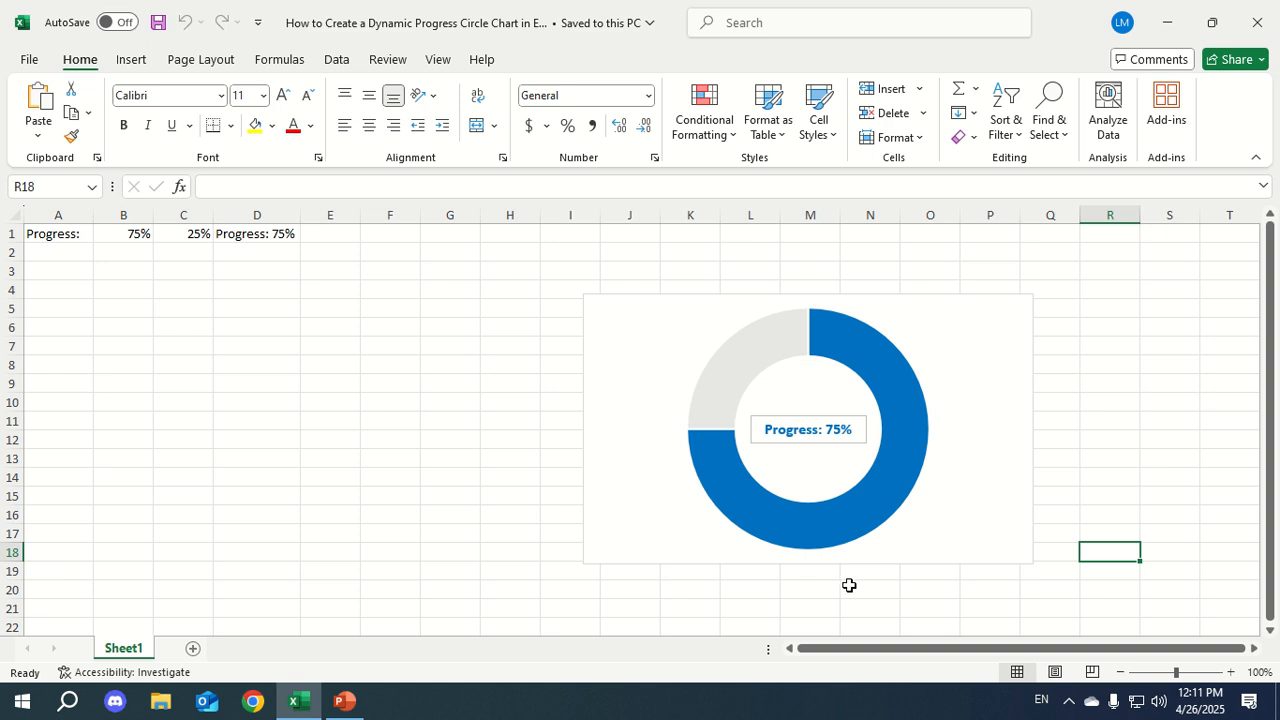
# Delete the existing grouped progress chart and review the entries and formulas in cells A1 to D1.
pyautogui.click(870, 558)
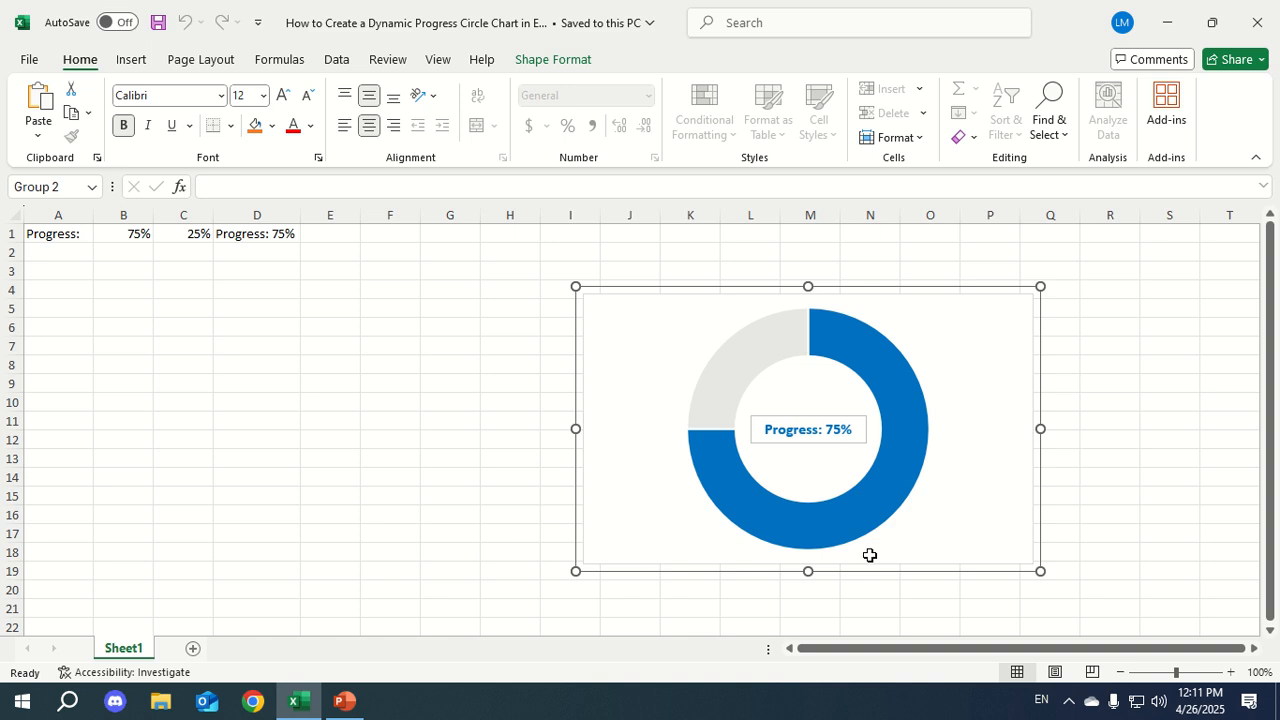
pyautogui.press('Delete')
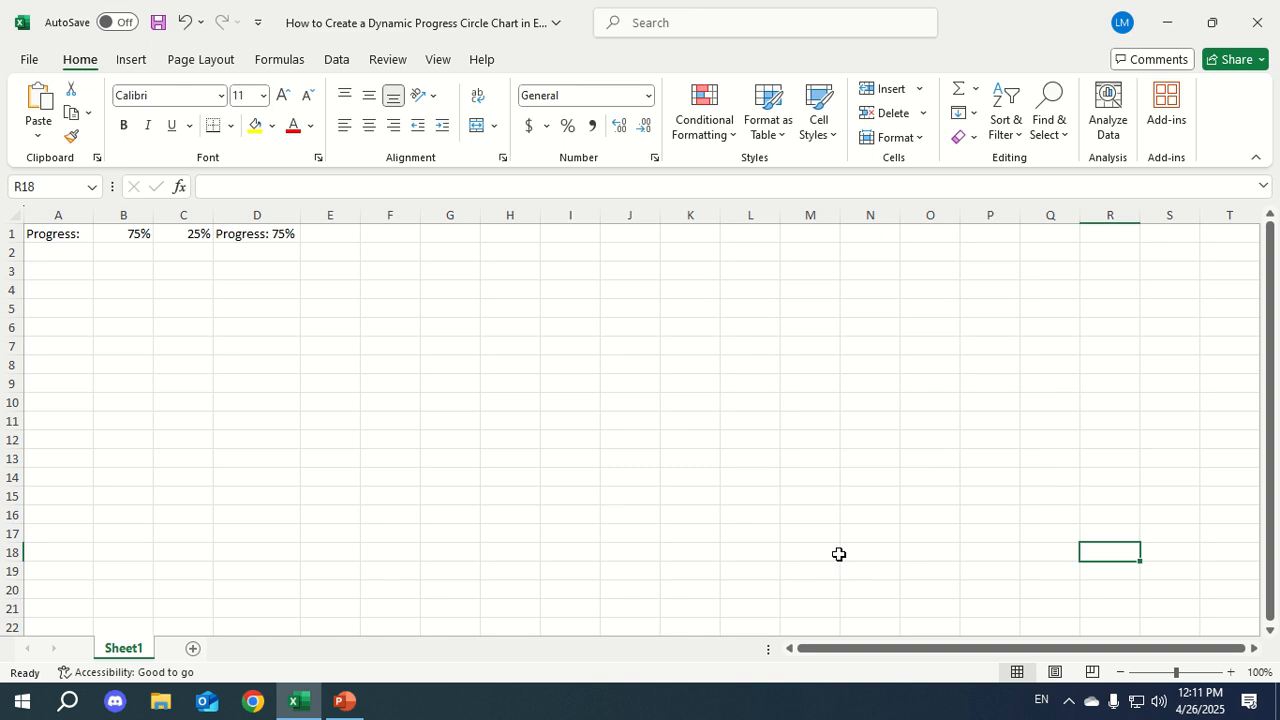
pyautogui.click(61, 238)
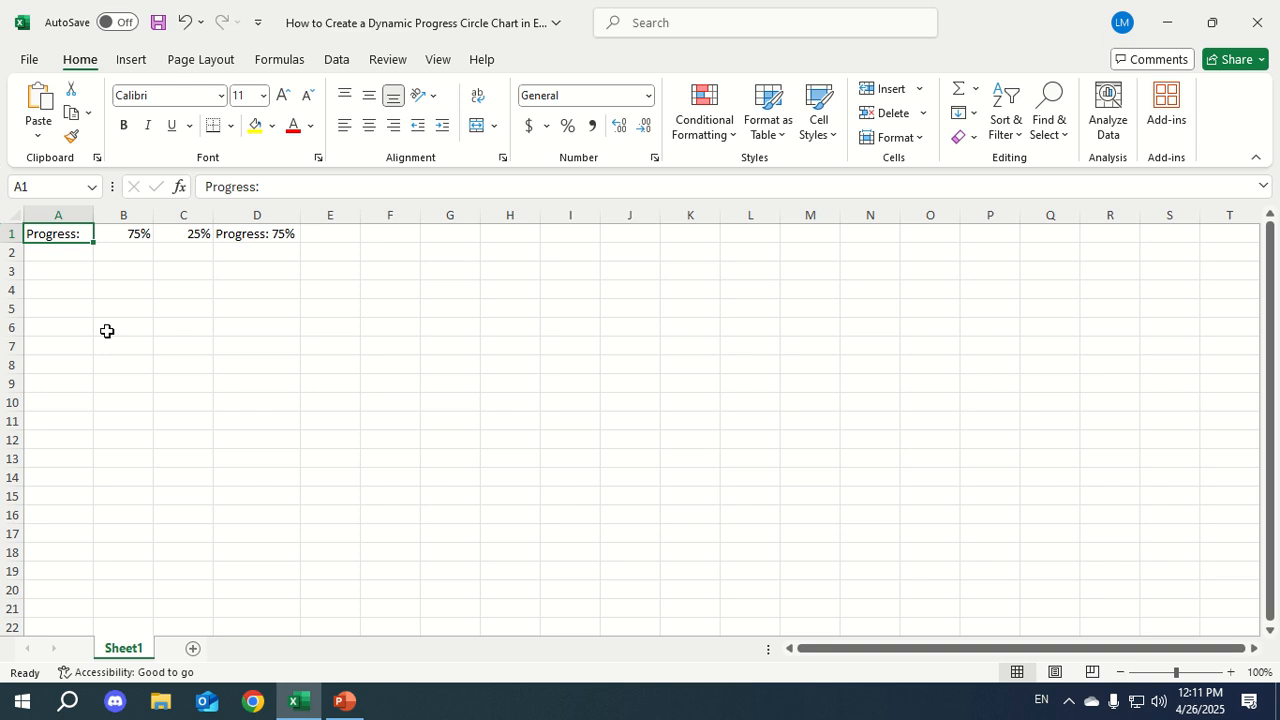
pyautogui.press('Right')
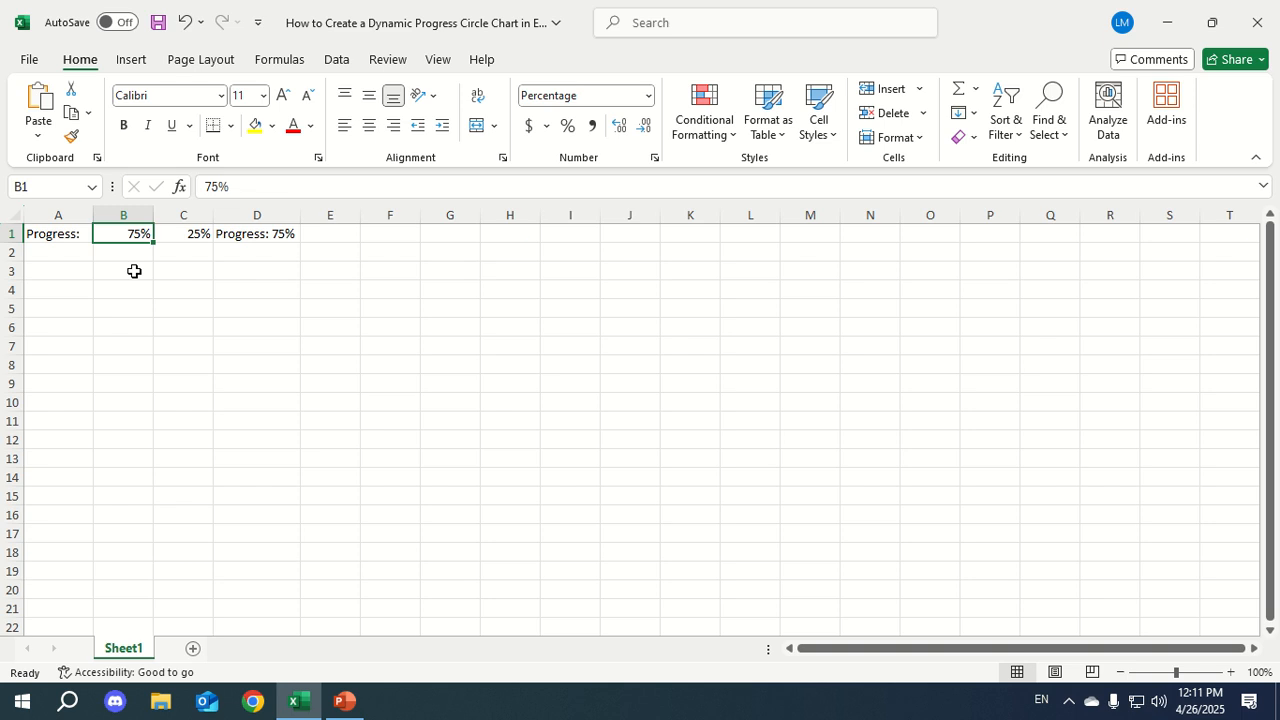
pyautogui.press('Right')
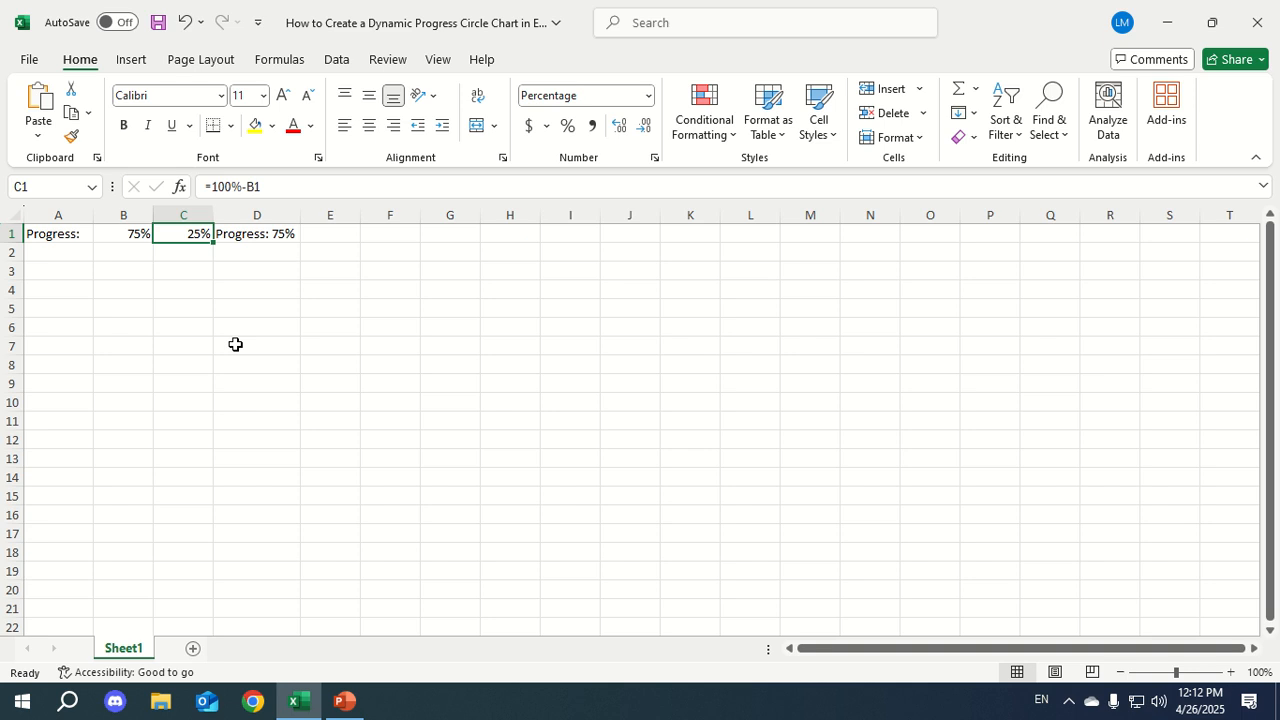
pyautogui.press('Right')
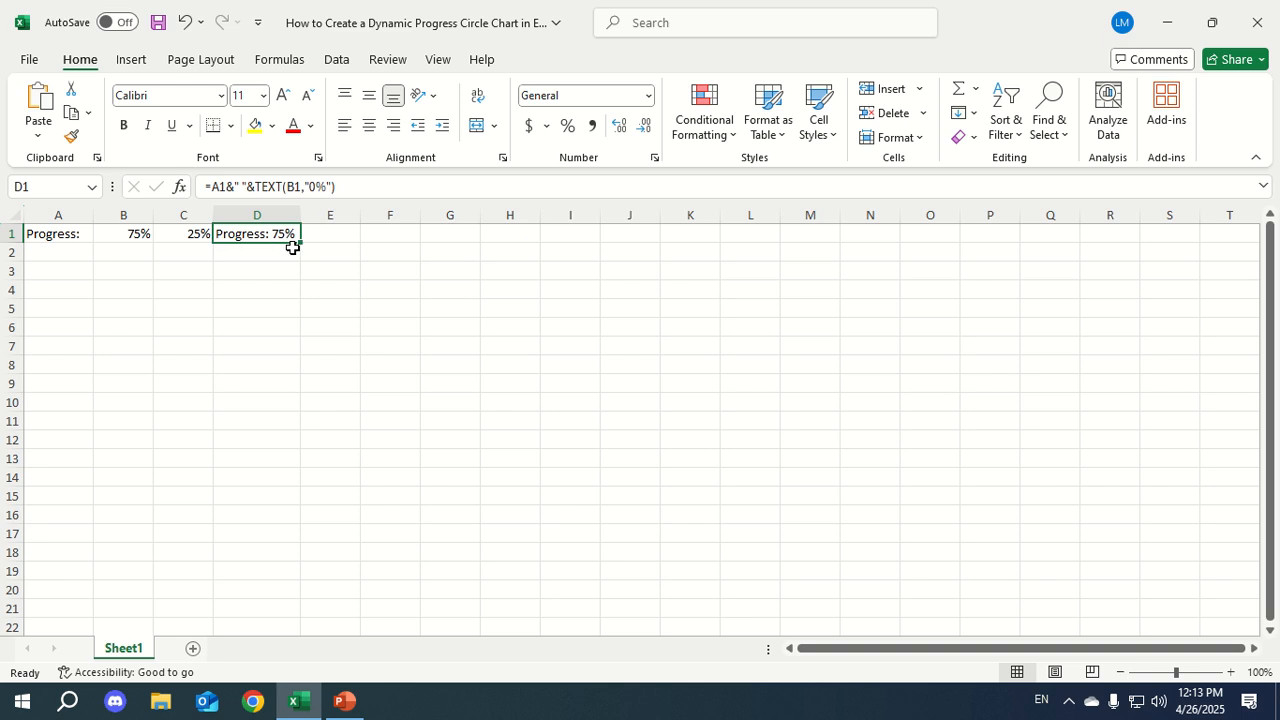
# Insert a doughnut chart based on the percentages in cells B1:C1.
pyautogui.click(118, 235)
pyautogui.moveTo(118, 235); pyautogui.dragTo(172, 234)
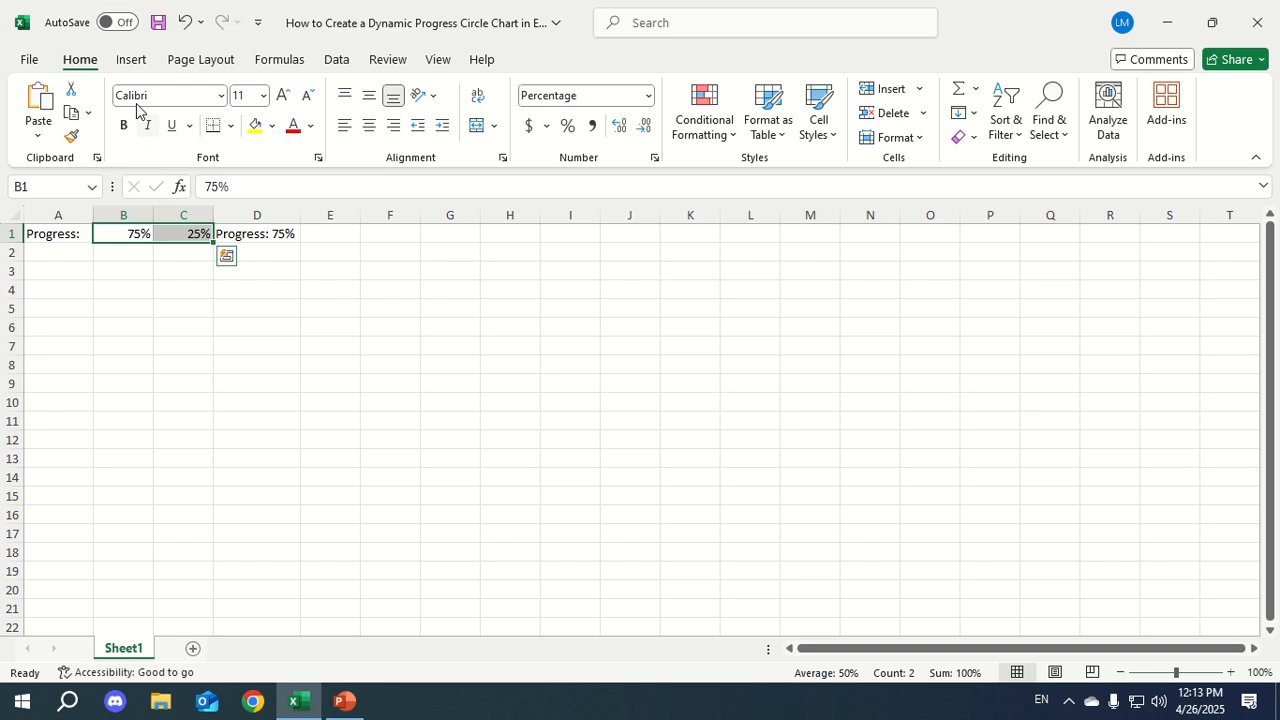
pyautogui.click(131, 59)
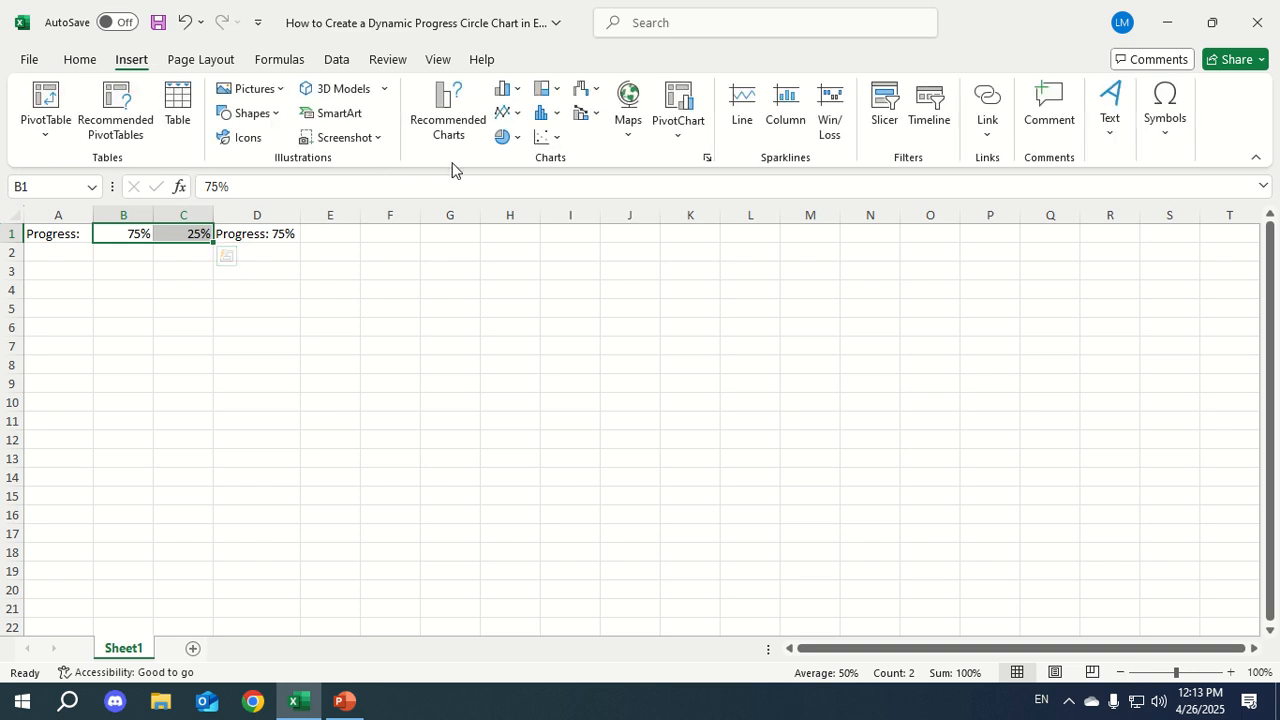
pyautogui.click(510, 137)
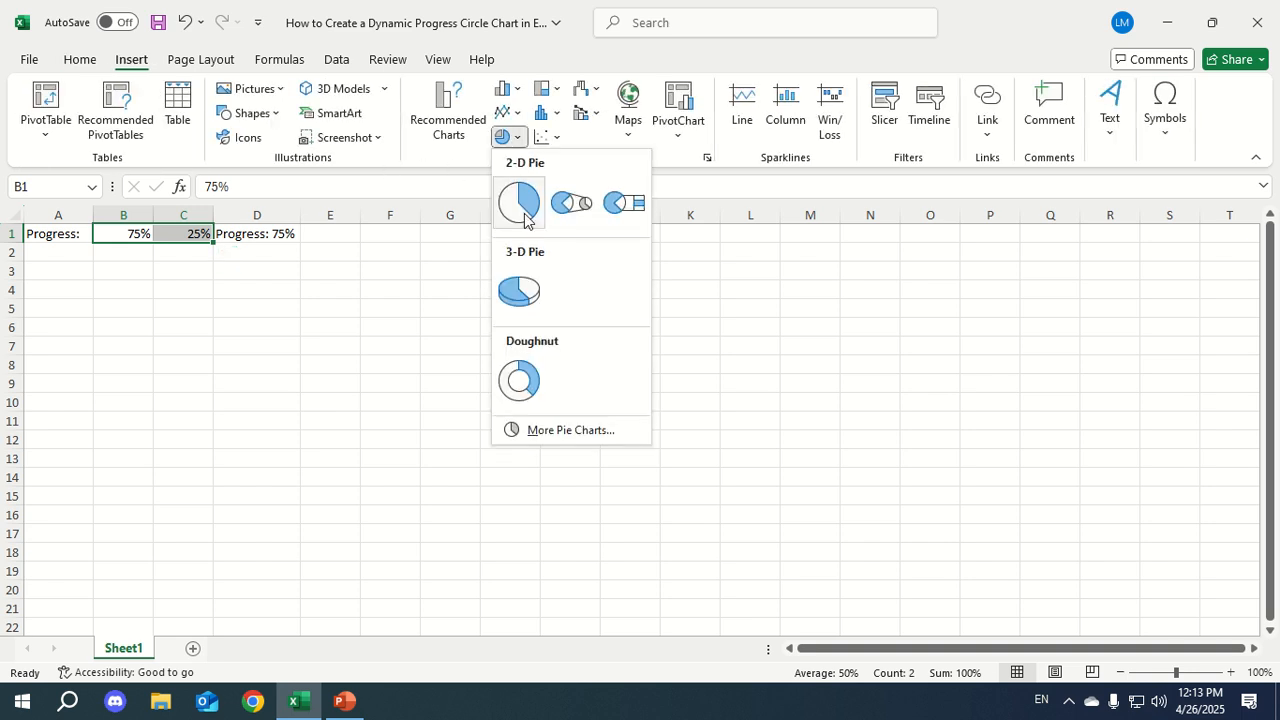
pyautogui.click(519, 379)
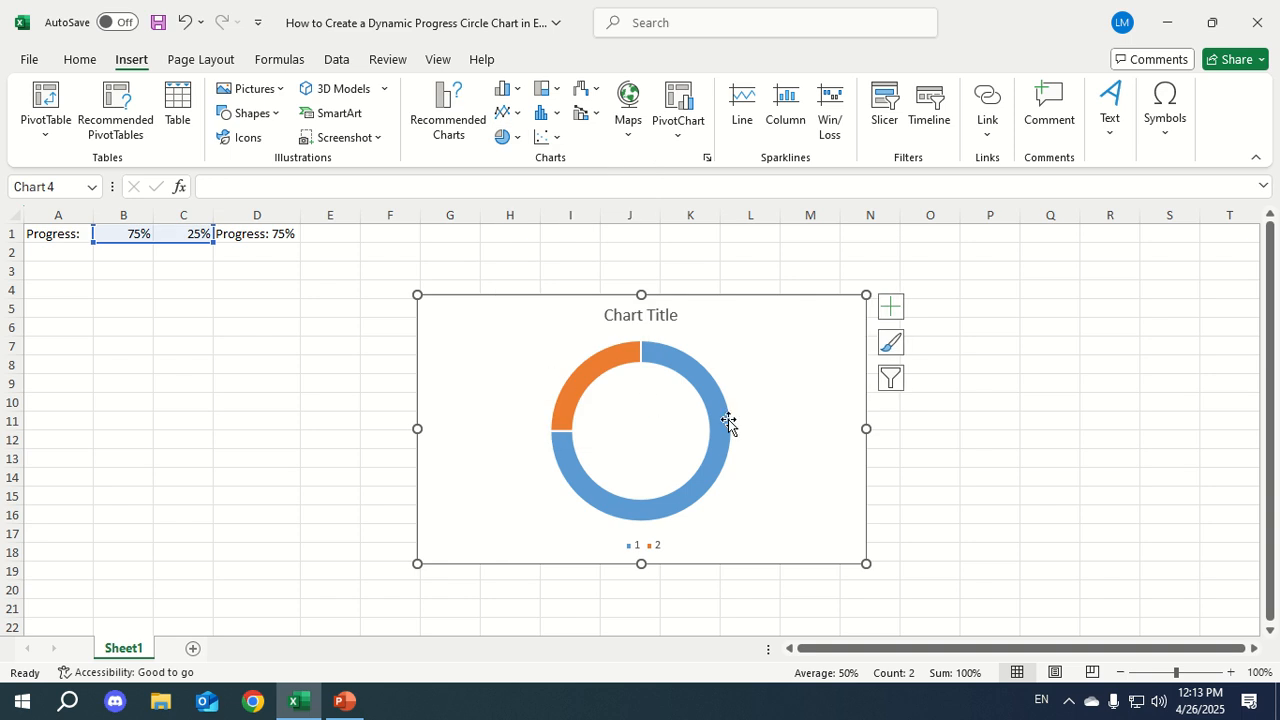
# Remove the chart title and the legend from the doughnut chart.
pyautogui.click(889, 307)
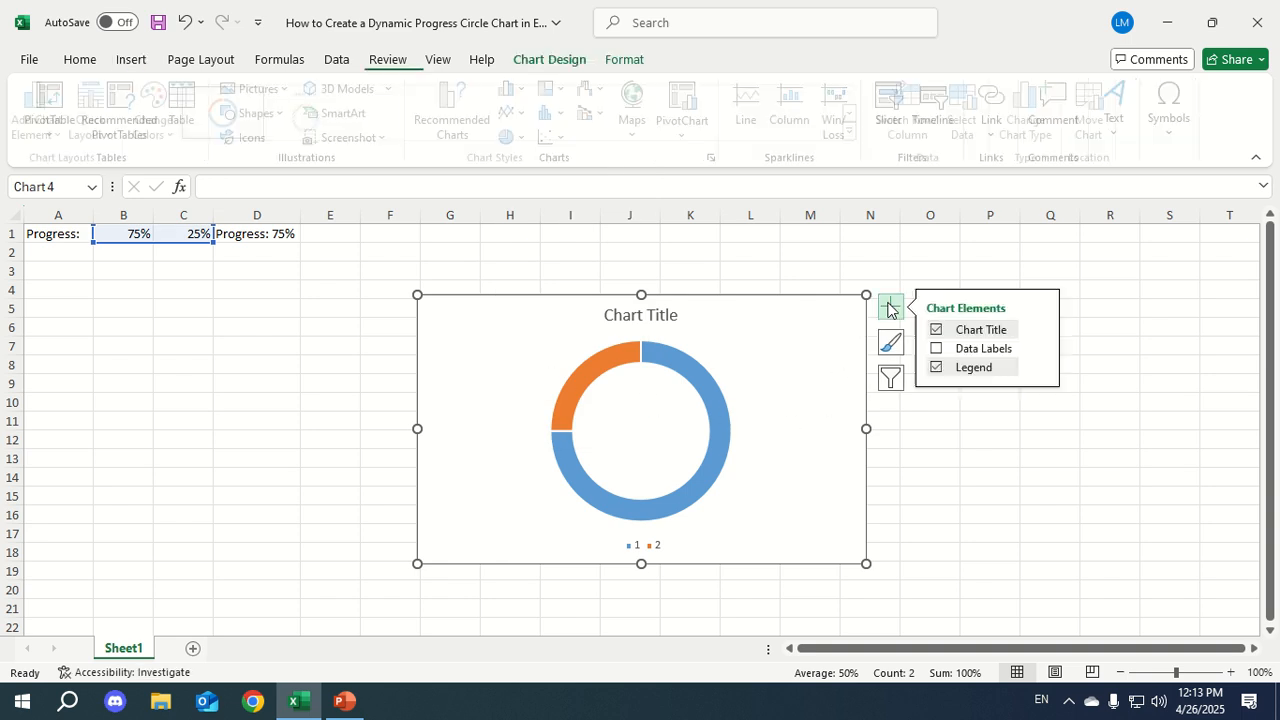
pyautogui.click(937, 330)
pyautogui.click(936, 368)
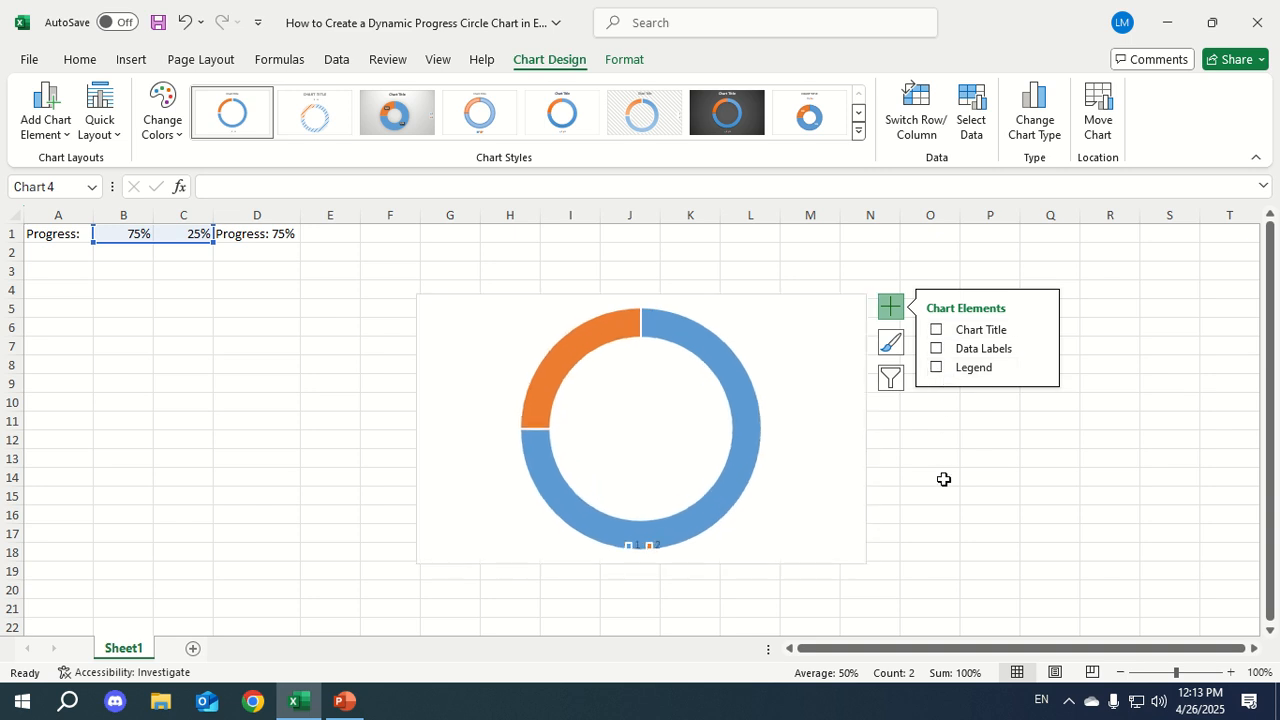
pyautogui.click(930, 554)
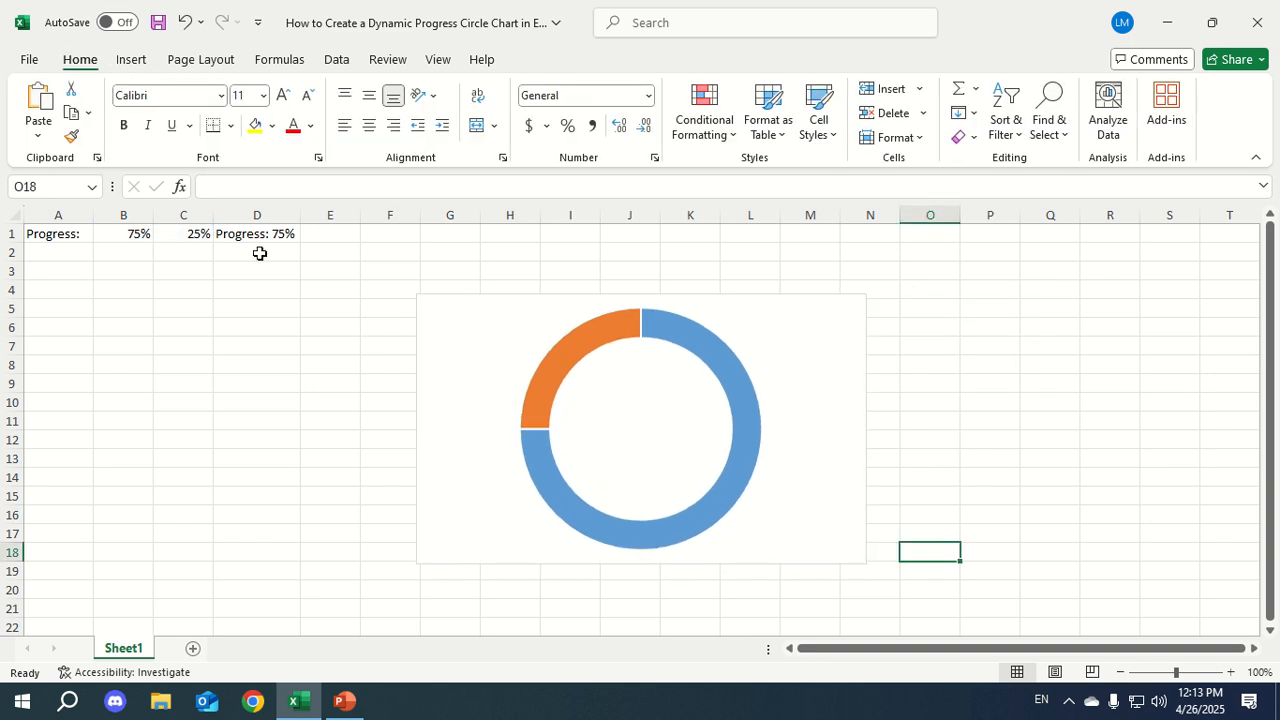
# Insert a small text box on the empty cells beside the chart and link its text to cell D1.
pyautogui.click(132, 61)
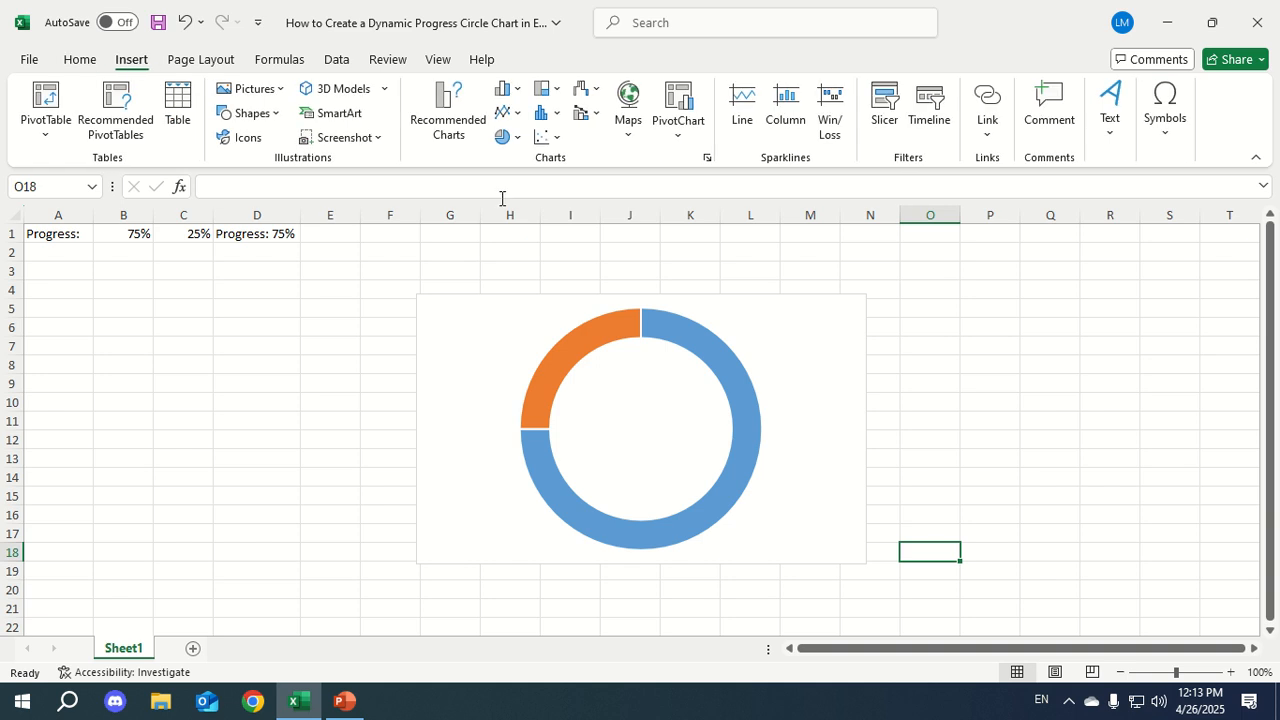
pyautogui.click(1110, 147)
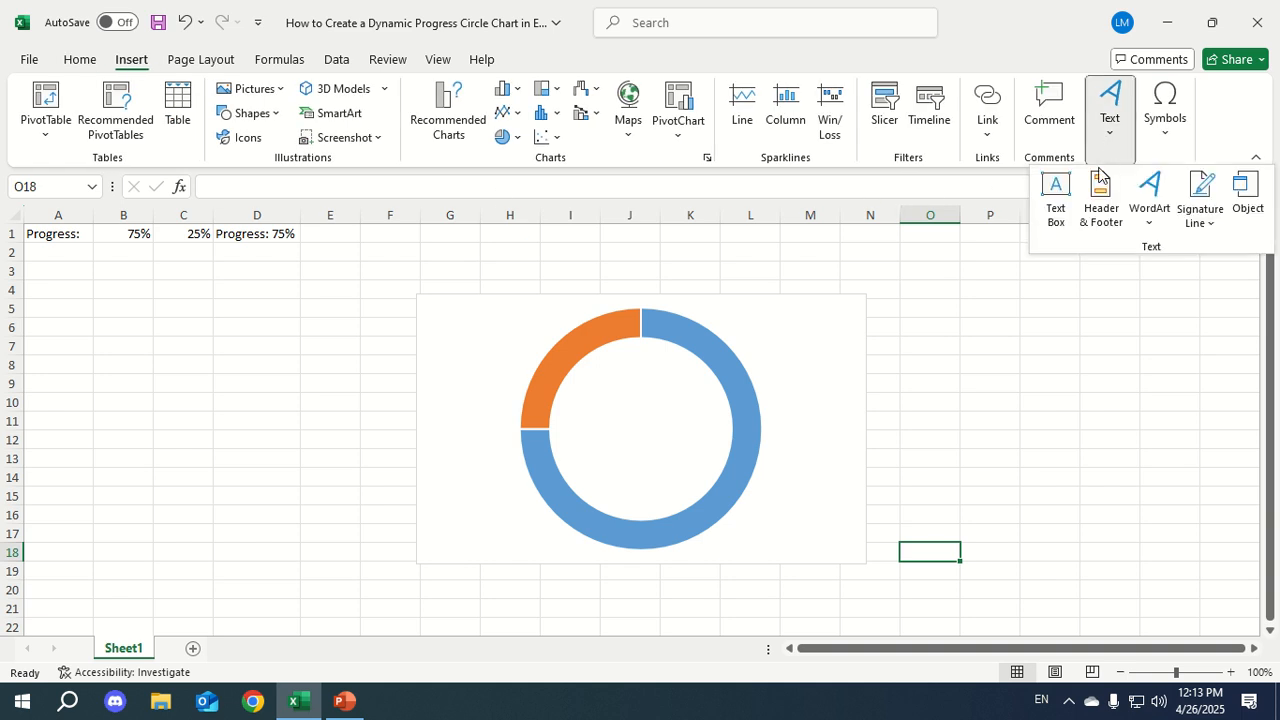
pyautogui.click(1056, 200)
pyautogui.moveTo(967, 318); pyautogui.dragTo(1094, 343)
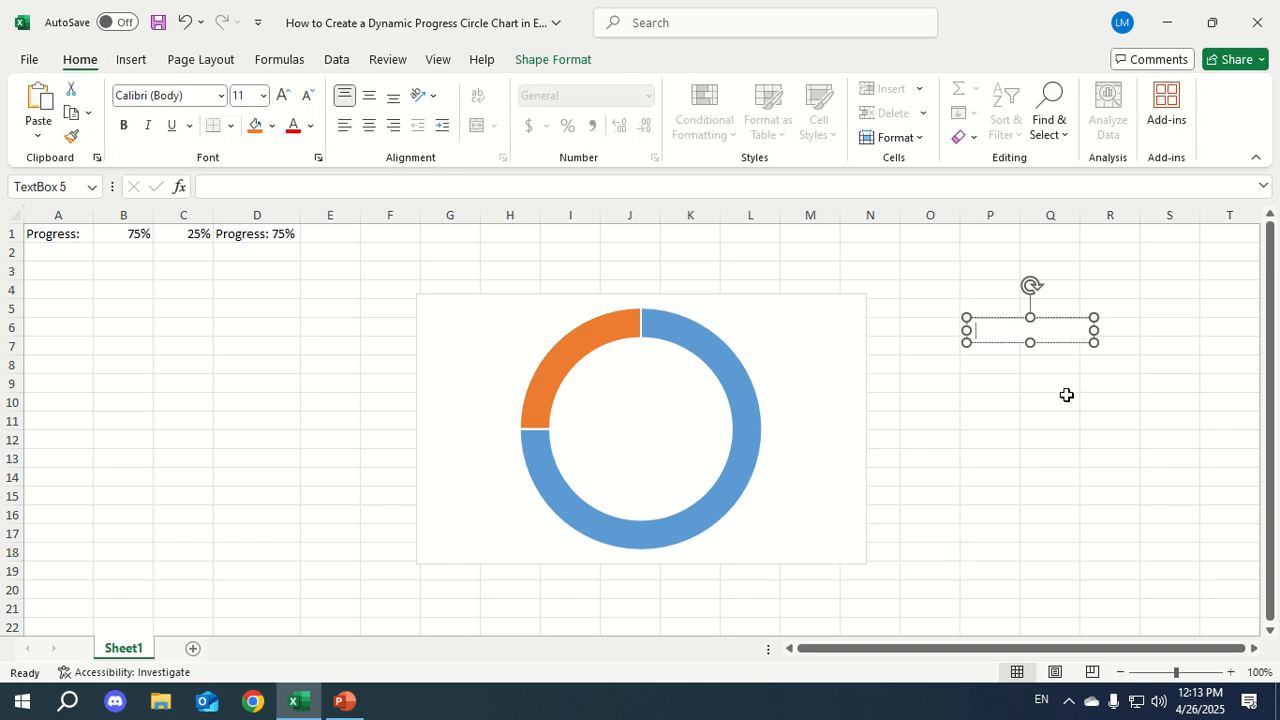
pyautogui.click(278, 185)
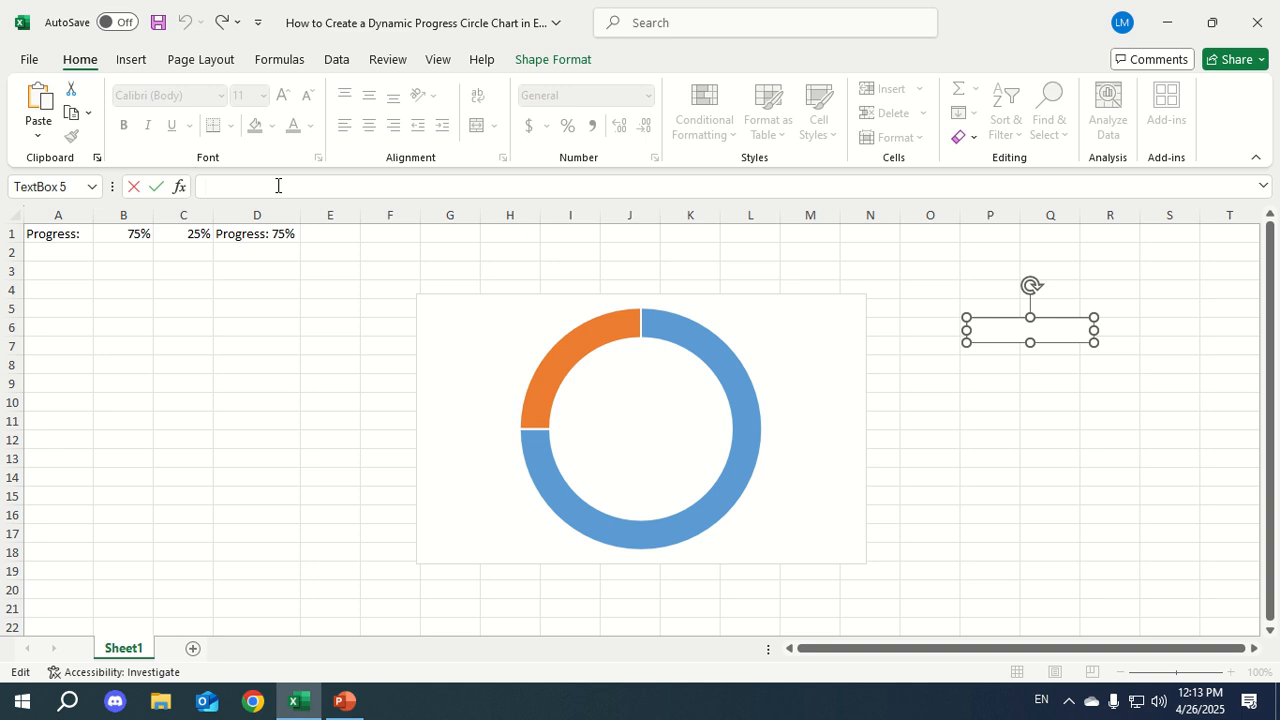
pyautogui.write('=')
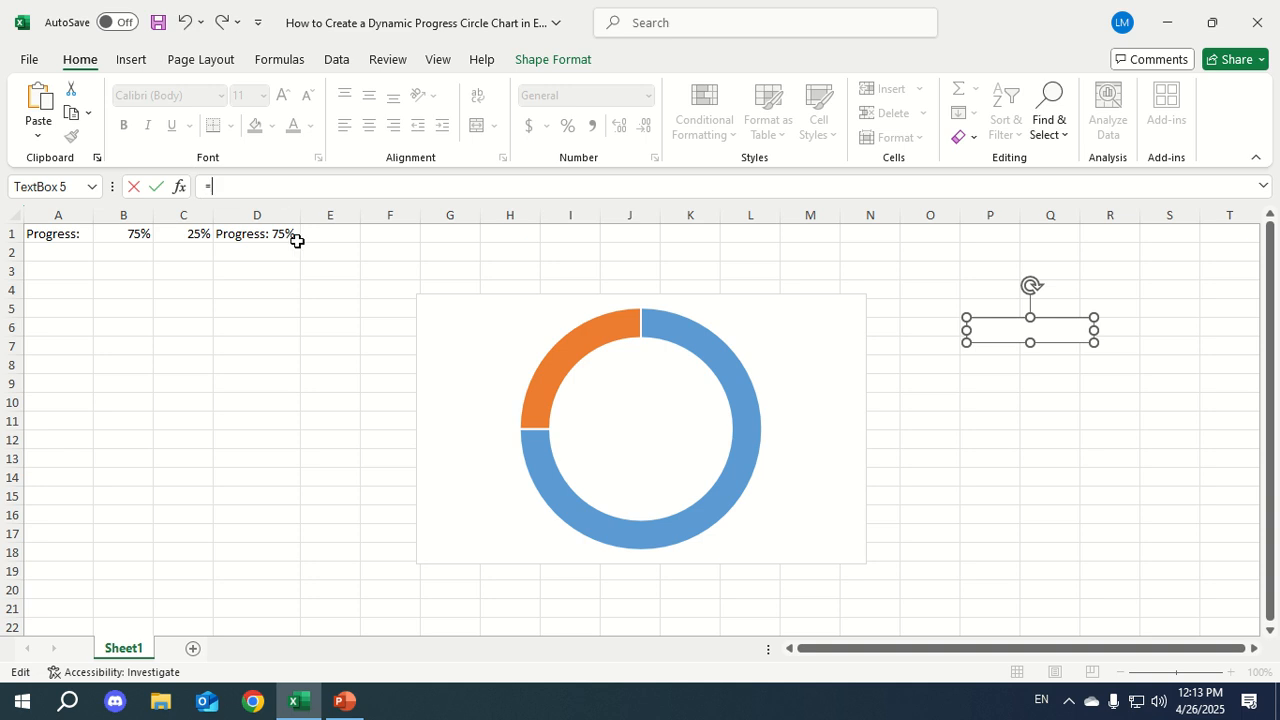
pyautogui.click(241, 236)
pyautogui.press('Return')
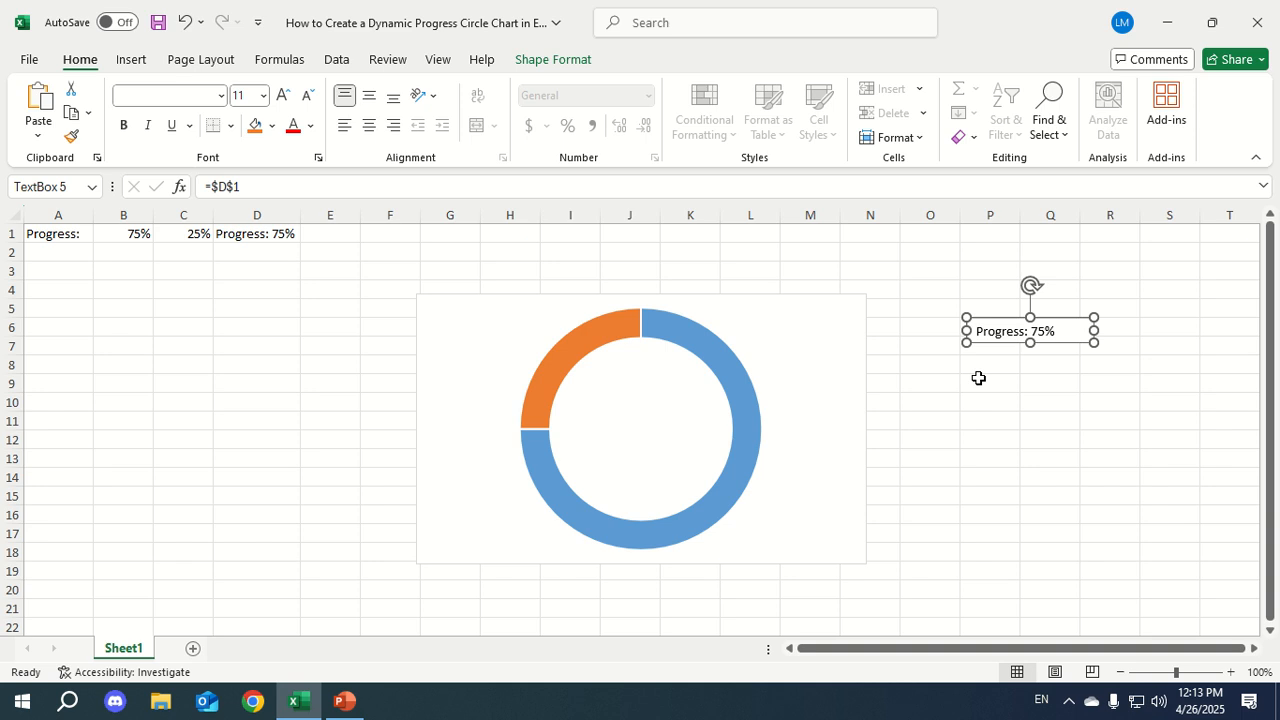
# Align the text box and the chart with each other using Align Center and Align Middle.
pyautogui.keyDown('ctrl'); pyautogui.click(814, 322); pyautogui.keyUp('ctrl')
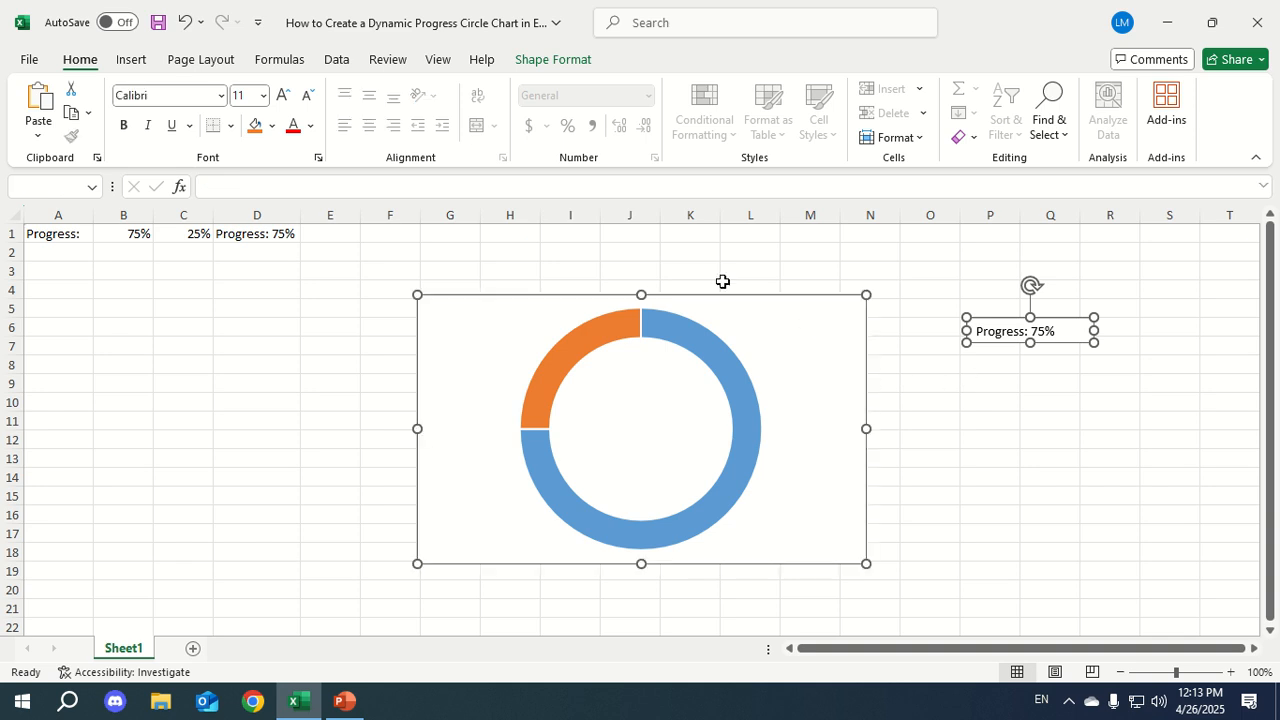
pyautogui.click(552, 60)
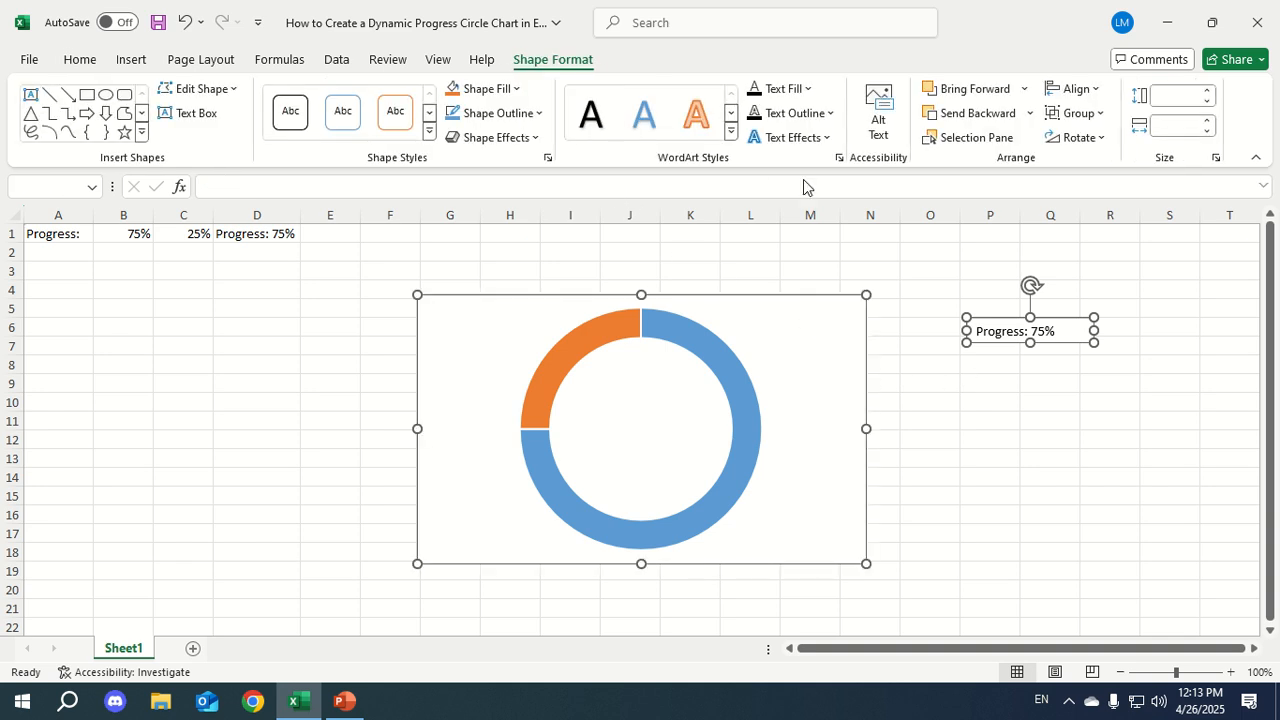
pyautogui.click(1090, 89)
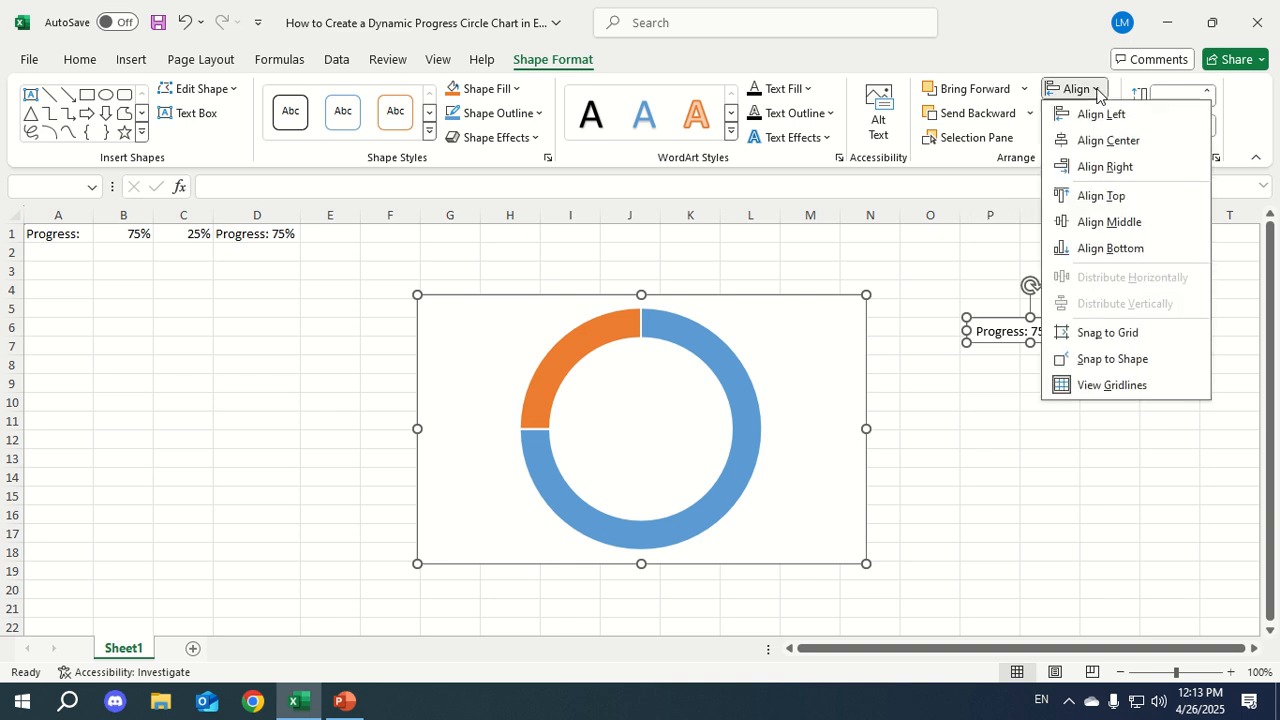
pyautogui.click(1104, 141)
pyautogui.click(1092, 89)
pyautogui.click(1102, 221)
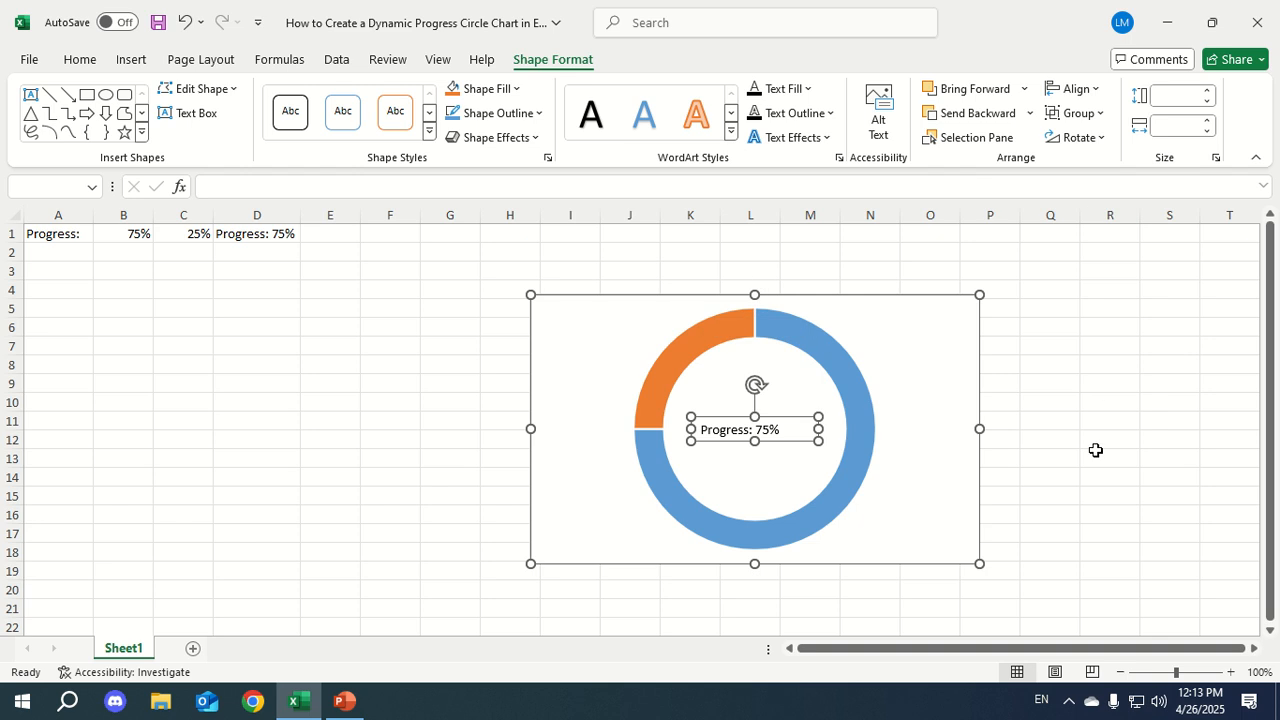
pyautogui.click(1072, 498)
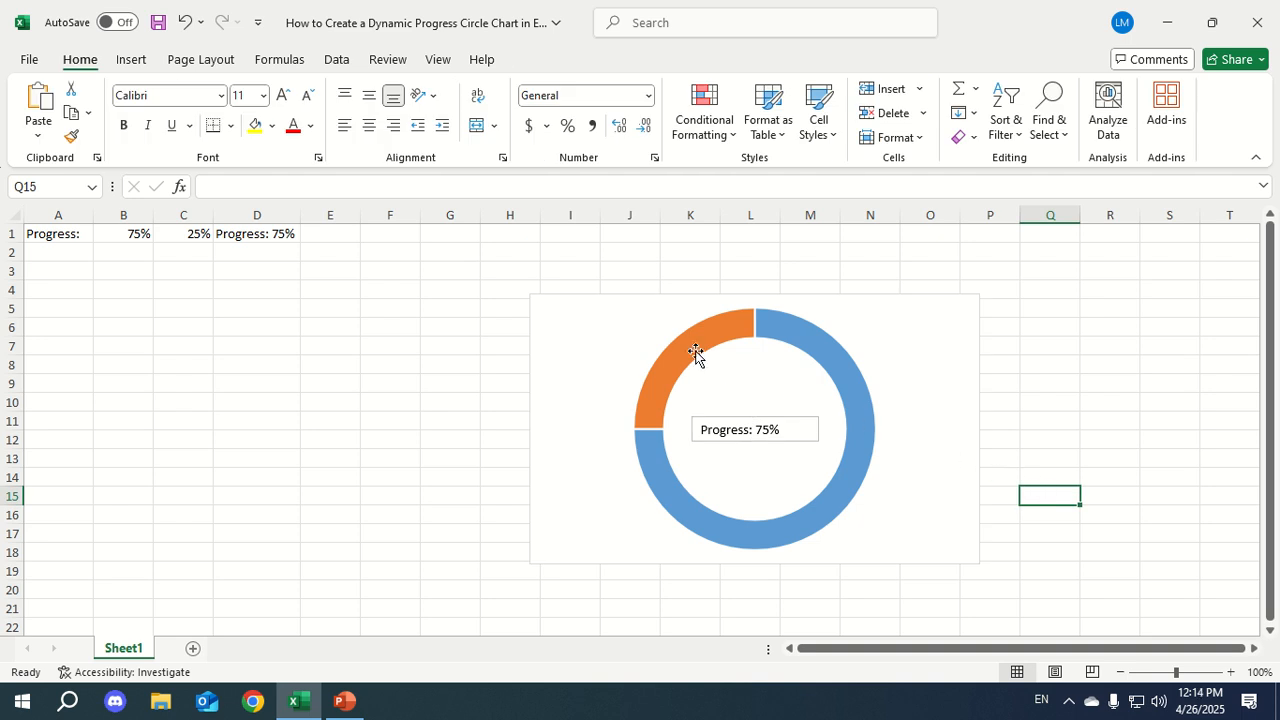
# Fill the orange slice for the remaining percentage with light gray from the theme colors.
pyautogui.moveTo(688, 347)
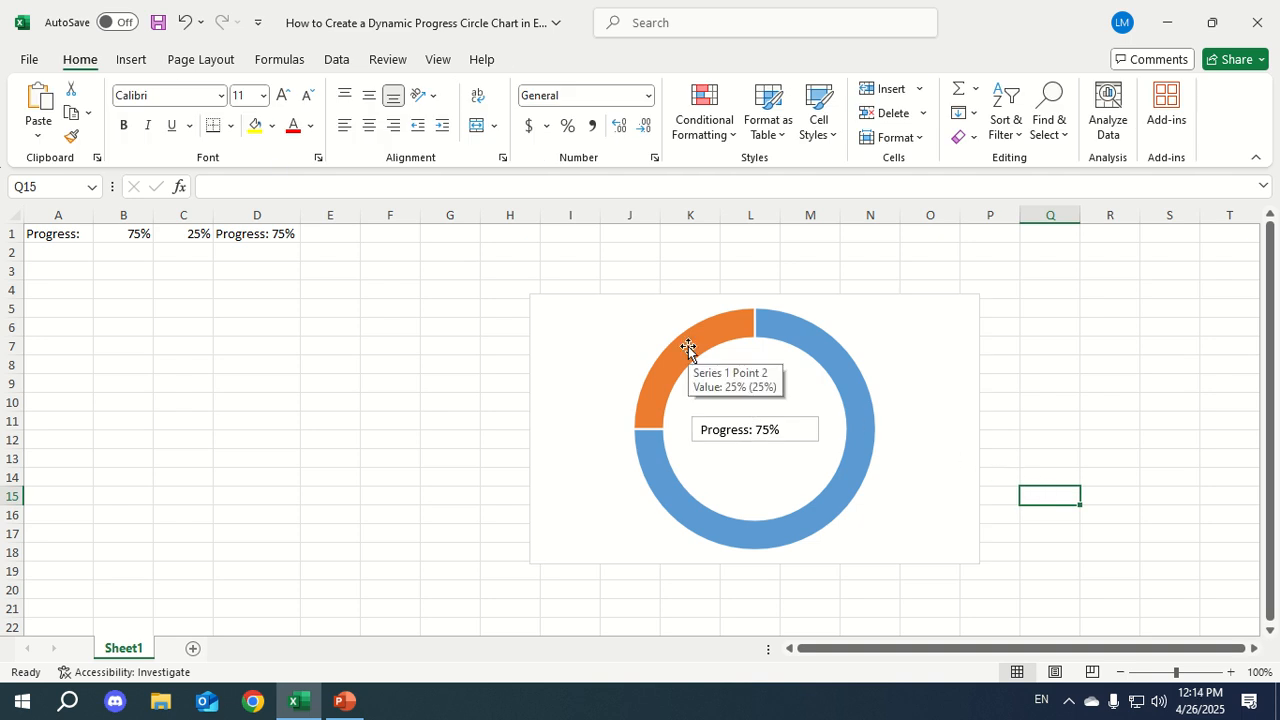
pyautogui.click(688, 347)
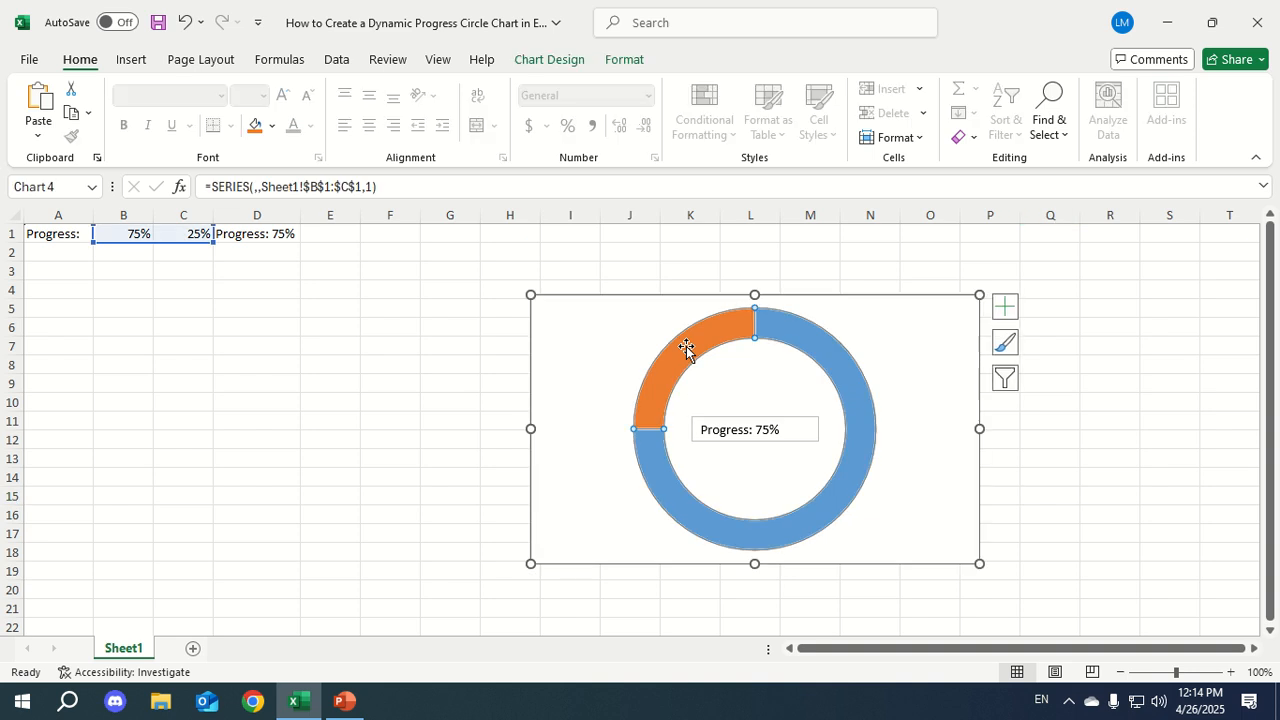
pyautogui.click(688, 347)
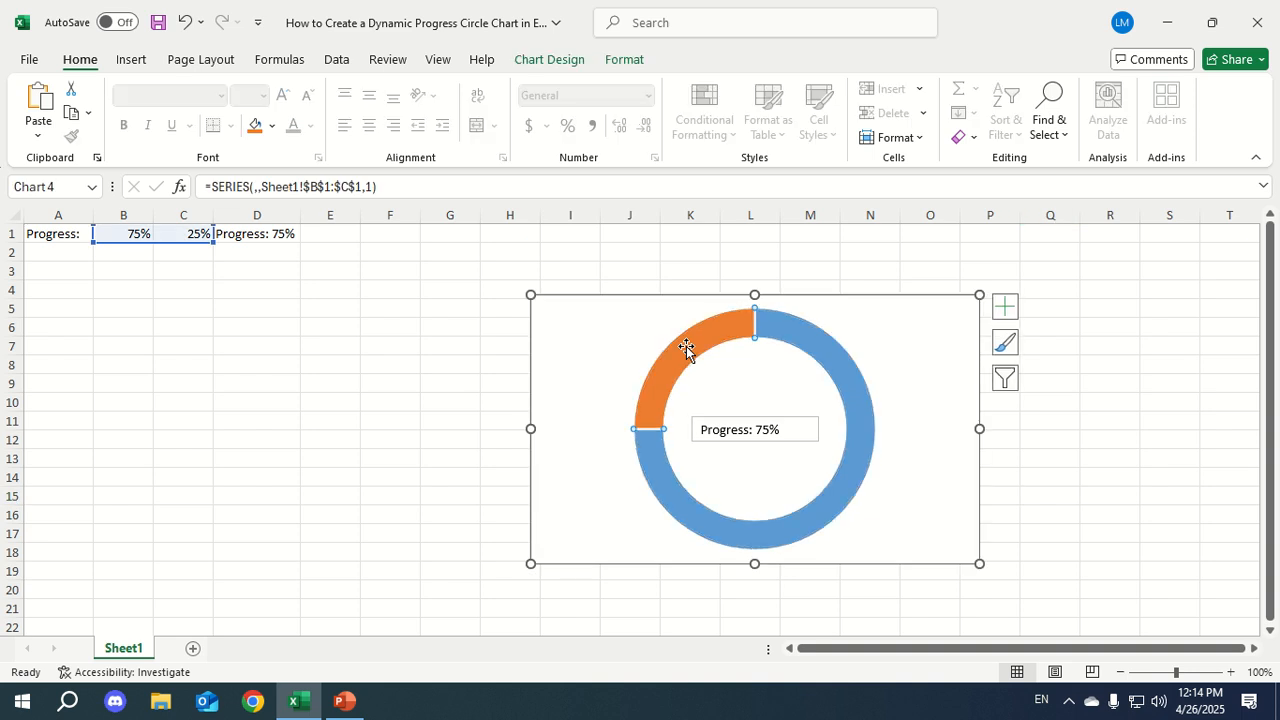
pyautogui.click(626, 64)
pyautogui.click(565, 90)
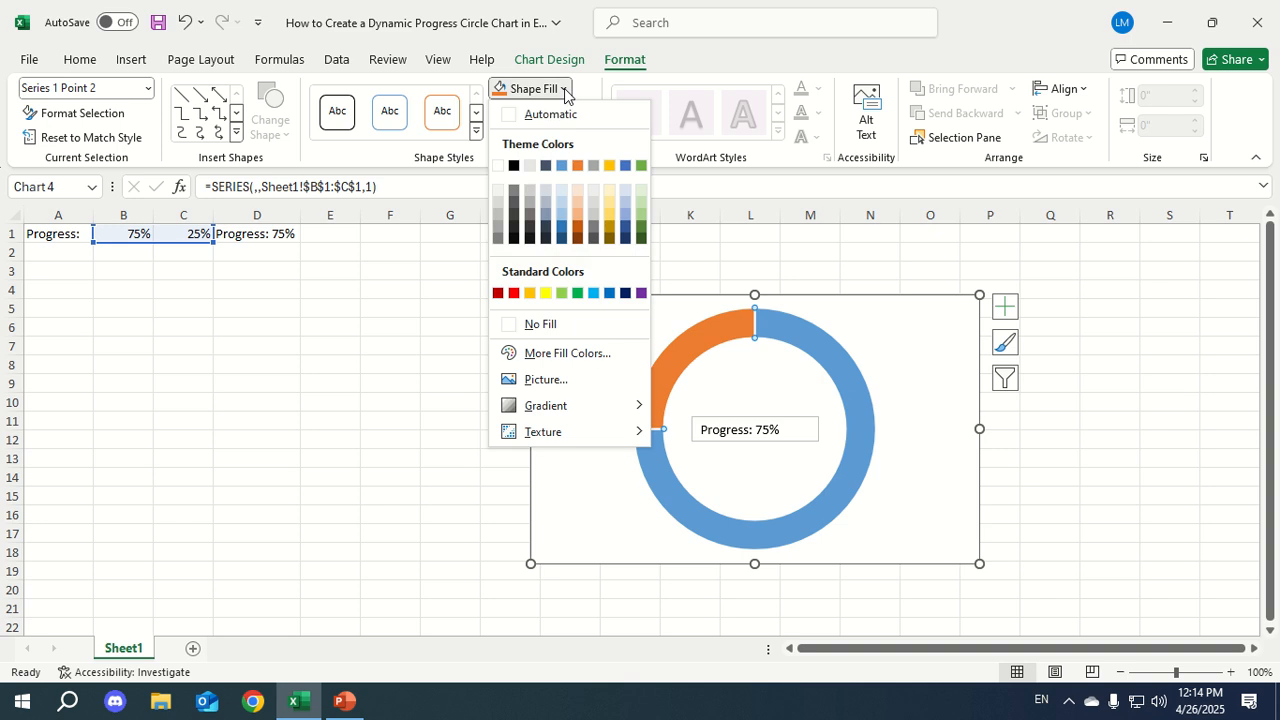
pyautogui.click(529, 166)
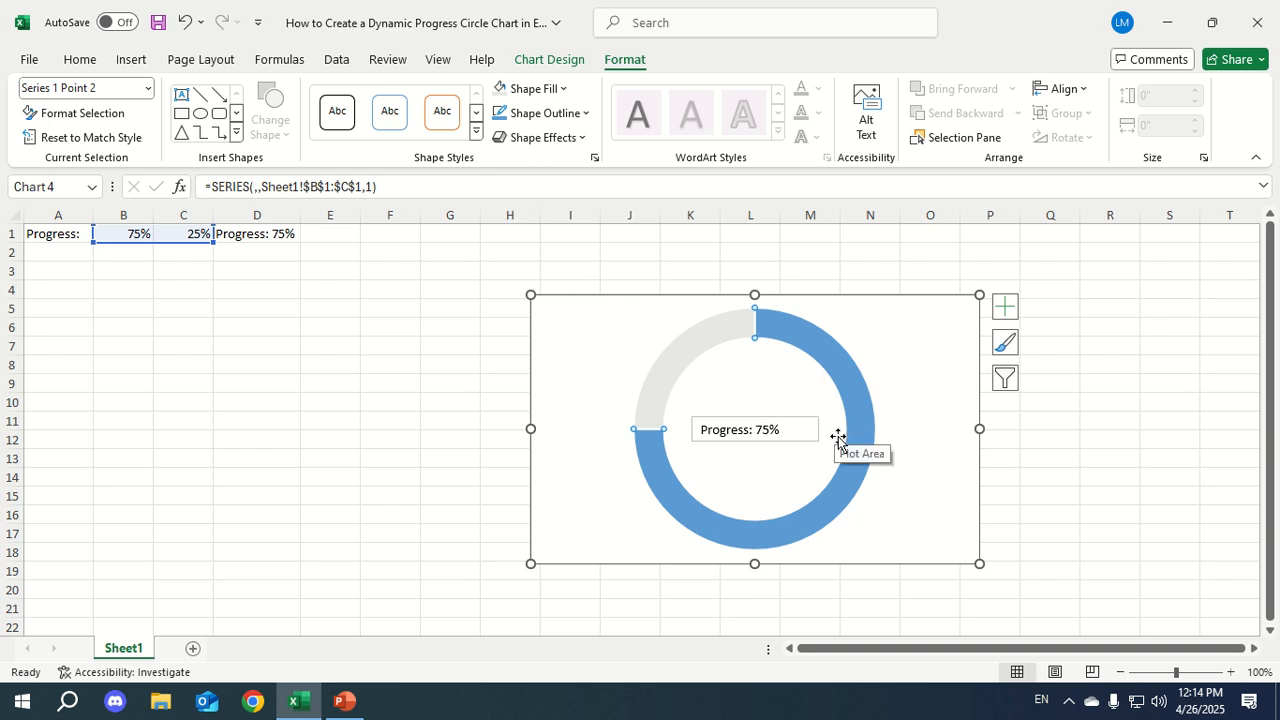
# Fill the larger progress slice of the doughnut with the standard blue color.
pyautogui.click(818, 356)
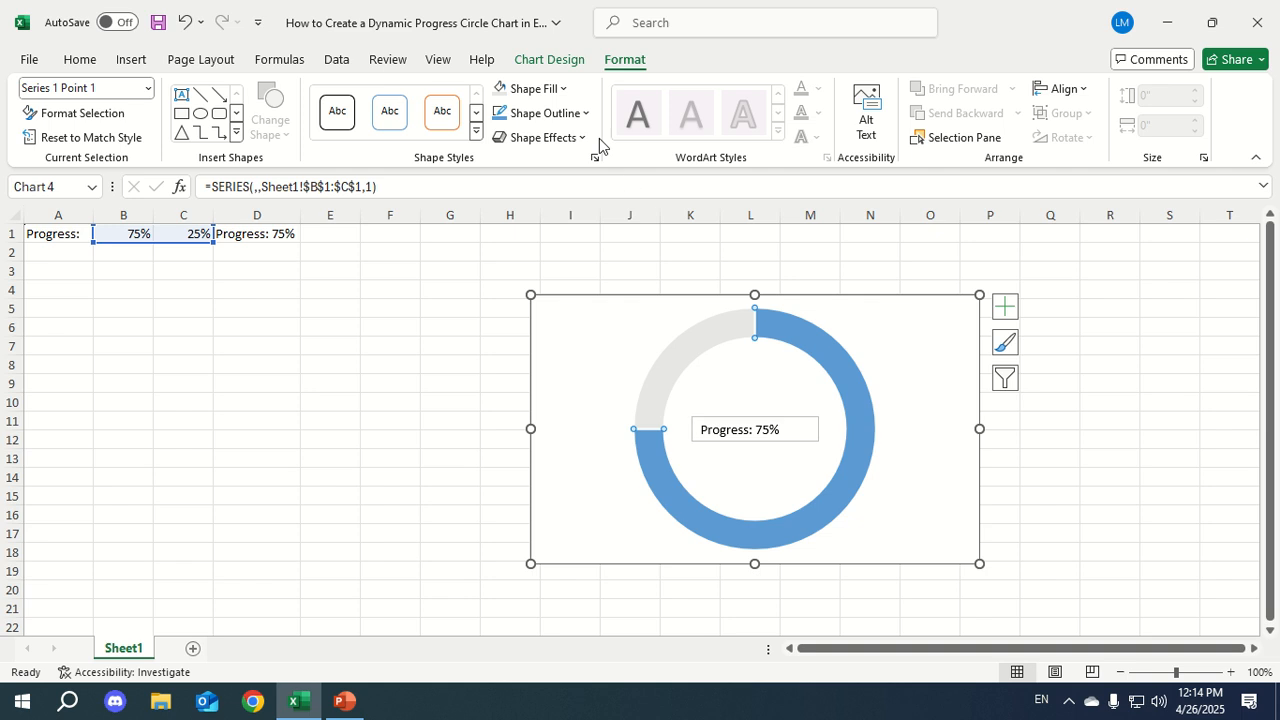
pyautogui.click(564, 89)
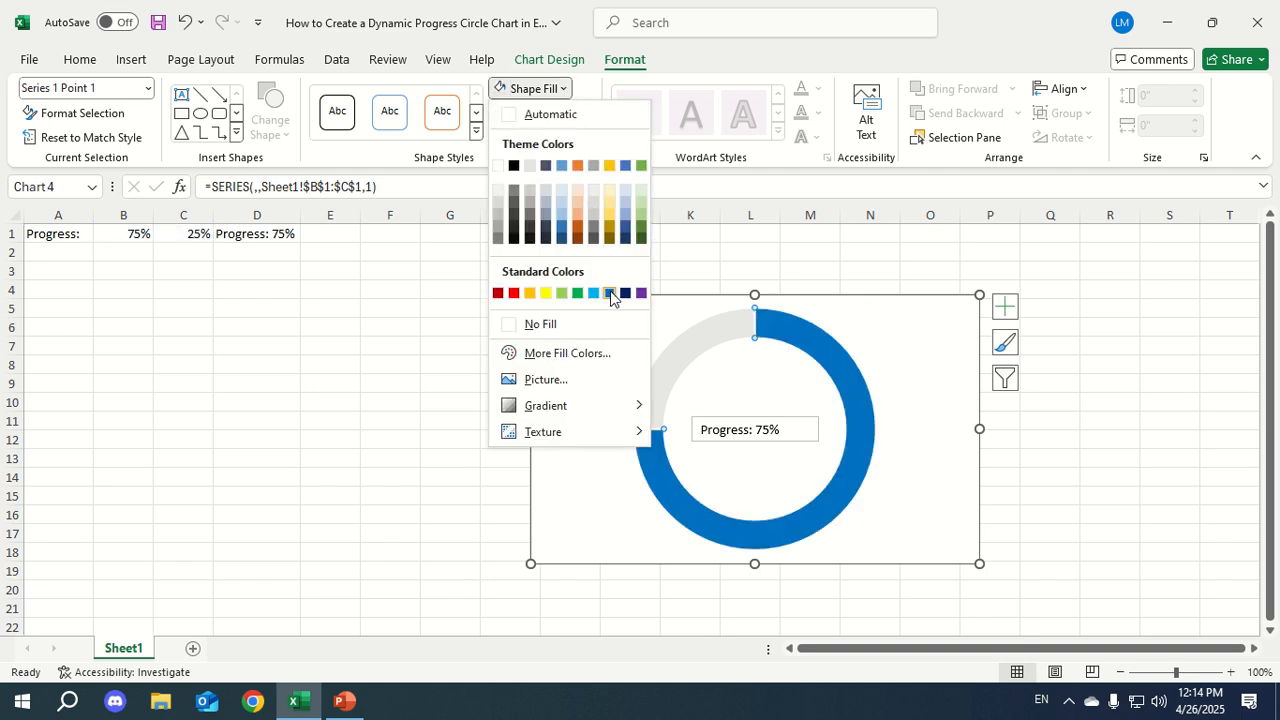
pyautogui.click(611, 291)
pyautogui.click(1055, 551)
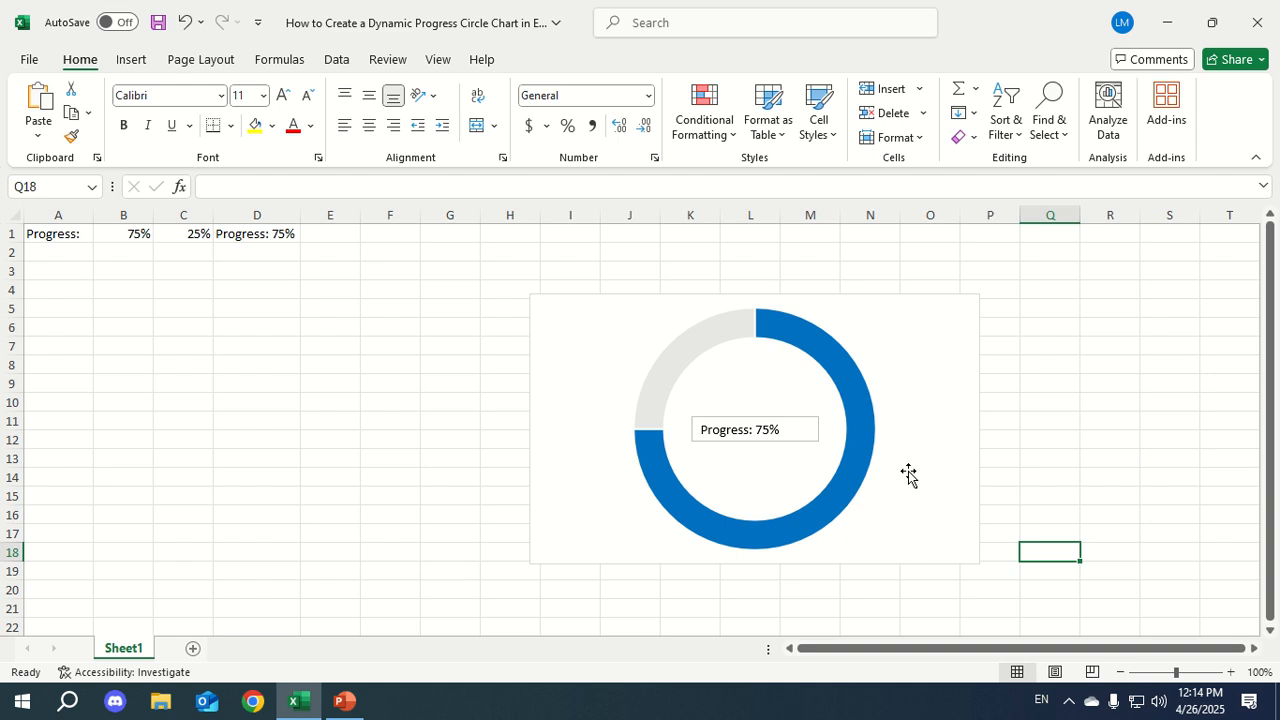
# Set the doughnut hole size of the chart's data series to 60%.
pyautogui.click(864, 423)
pyautogui.doubleClick(864, 423)
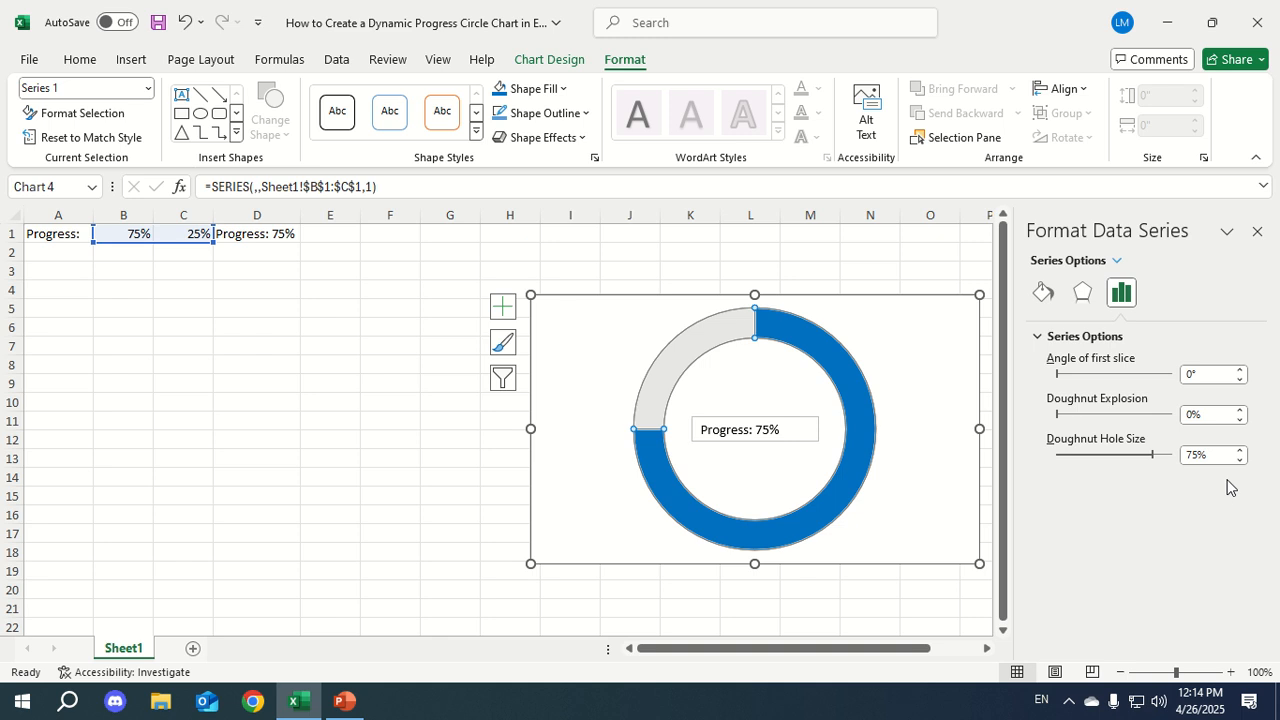
pyautogui.doubleClick(1200, 457)
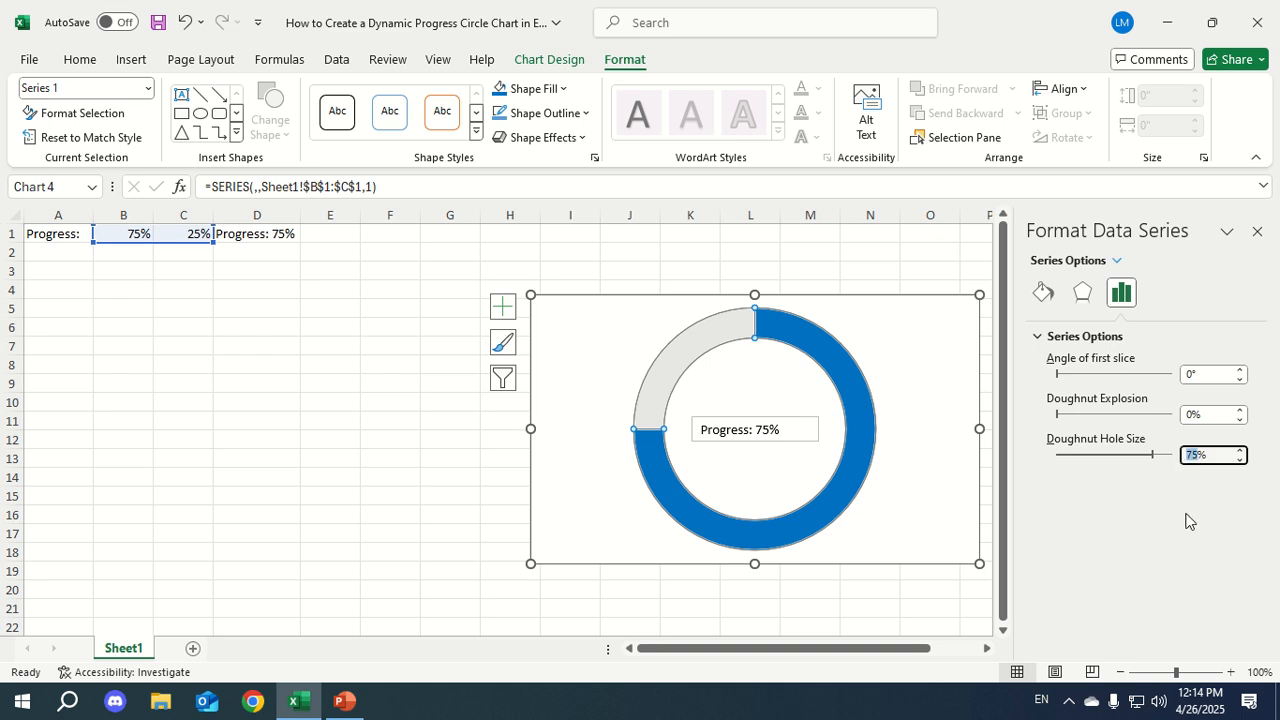
pyautogui.write('60')
pyautogui.press('Return')
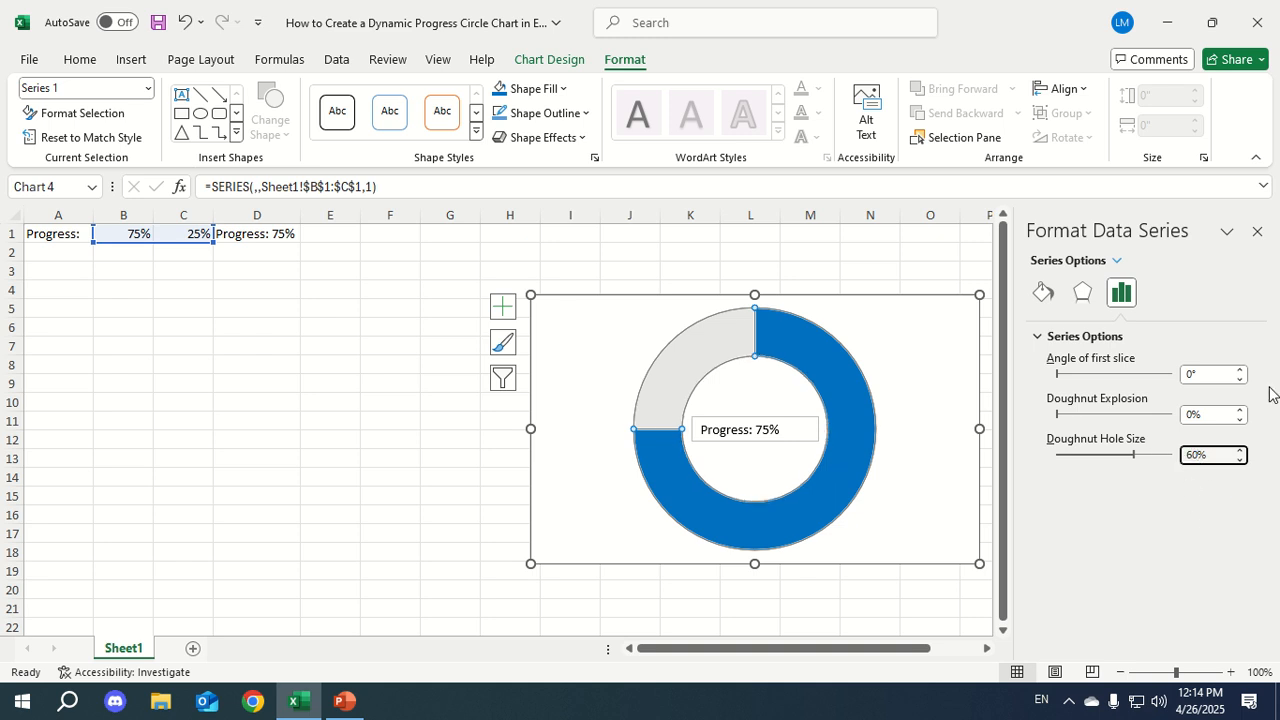
# Increase the text box's font size to 12 and color its text with the standard blue.
pyautogui.click(1257, 231)
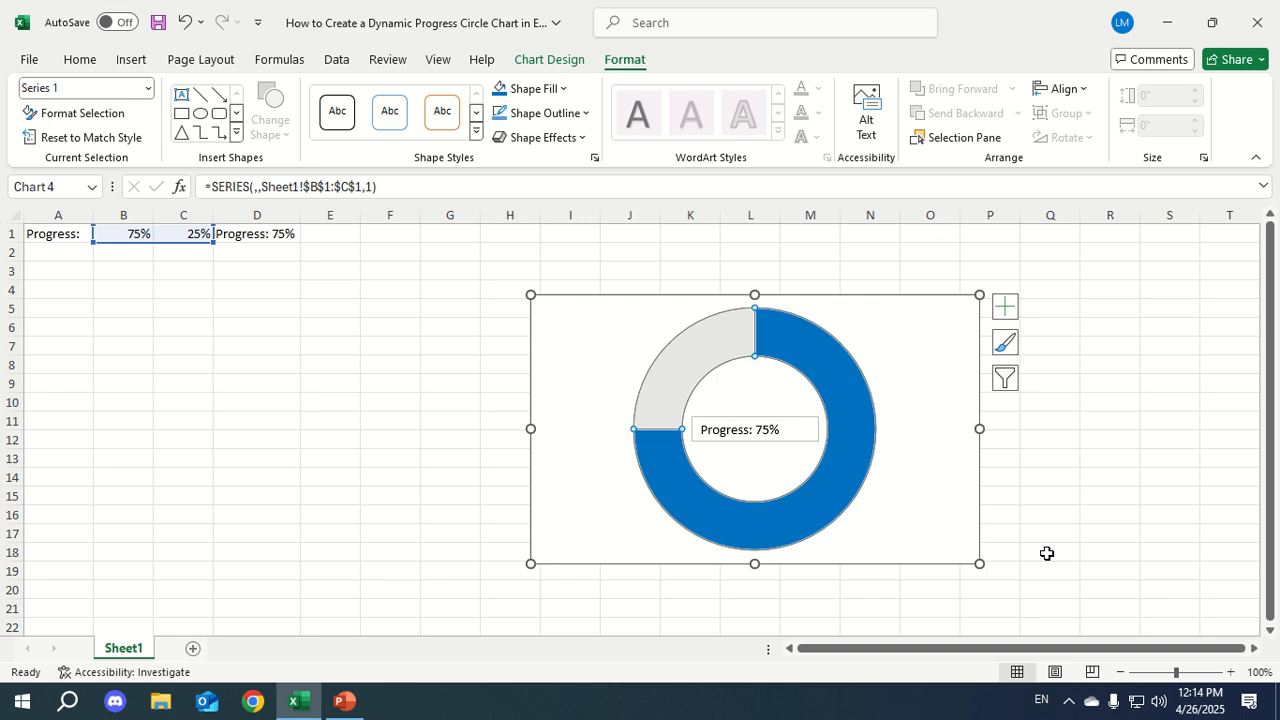
pyautogui.click(729, 439)
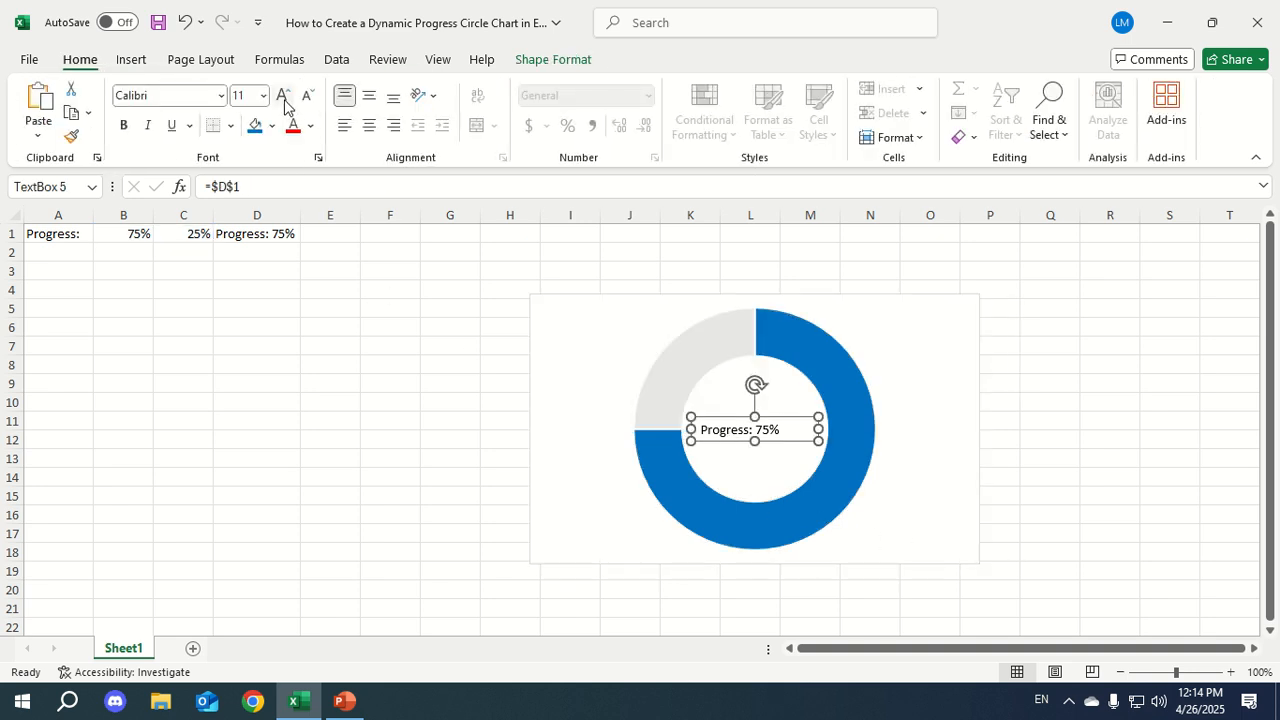
pyautogui.click(284, 96)
pyautogui.click(310, 125)
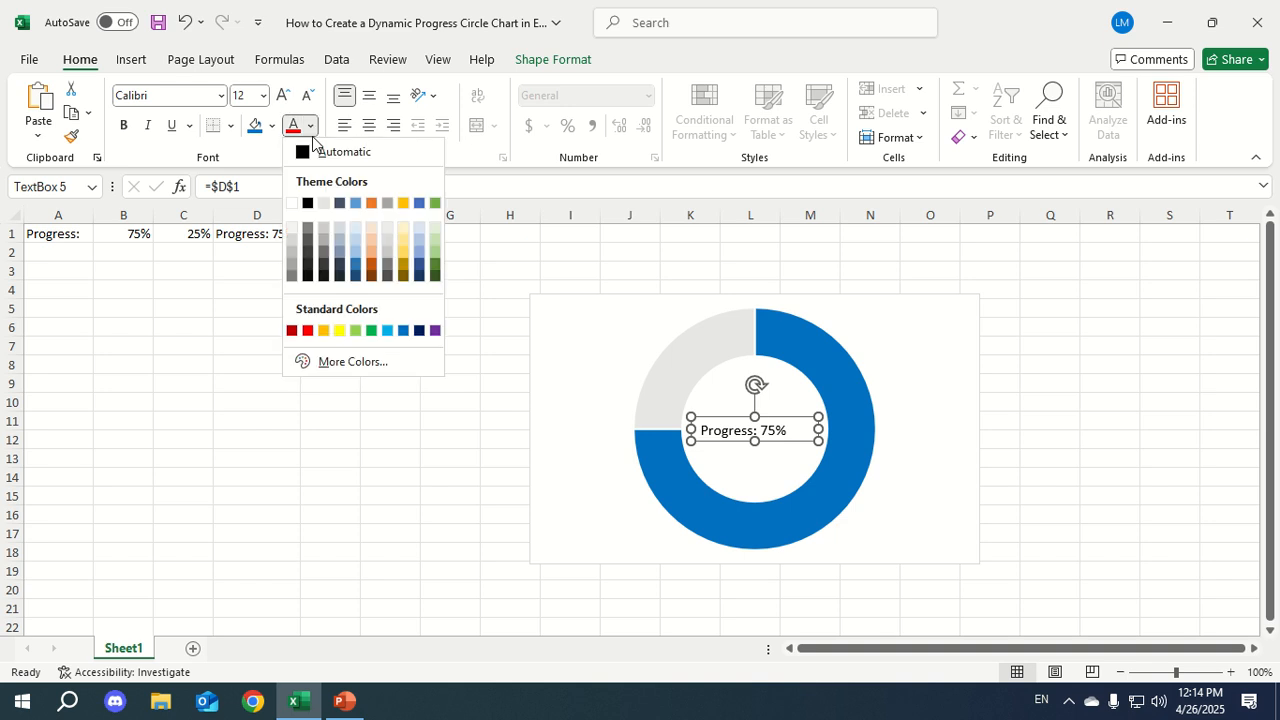
pyautogui.click(403, 331)
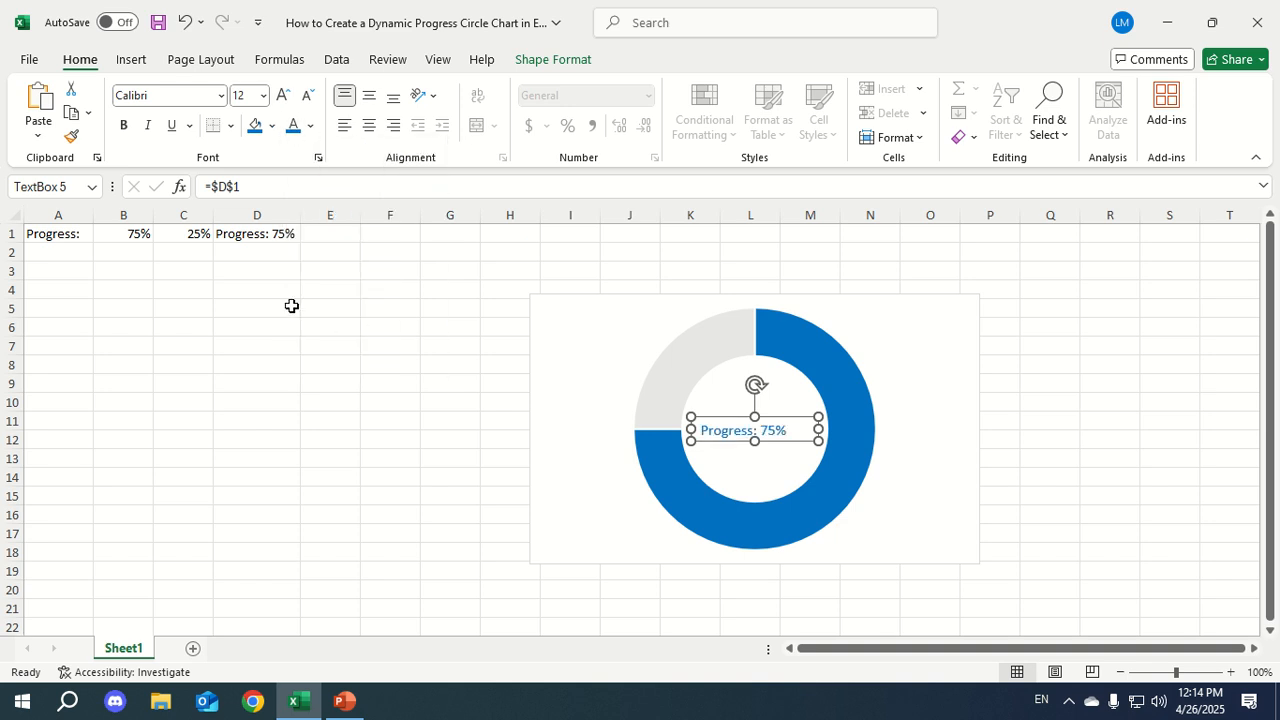
# Make the text box's label bold and center it horizontally and vertically inside the box.
pyautogui.click(125, 131)
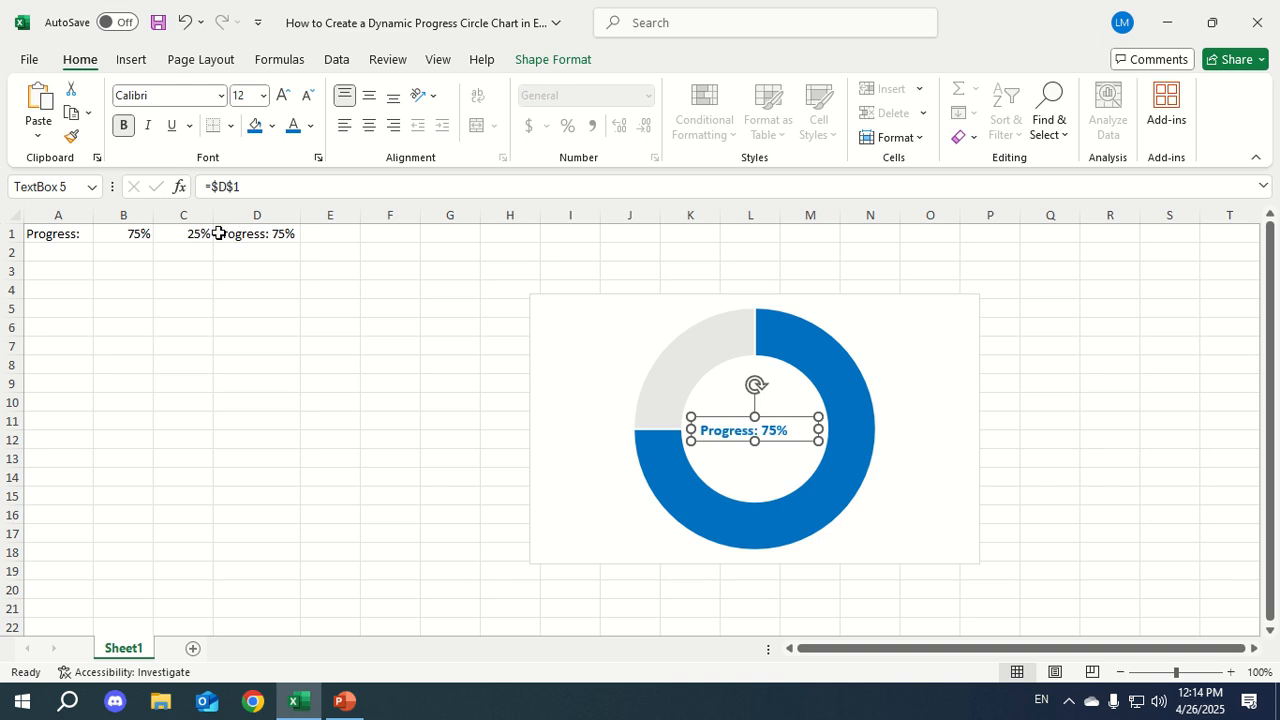
pyautogui.click(369, 95)
pyautogui.click(369, 125)
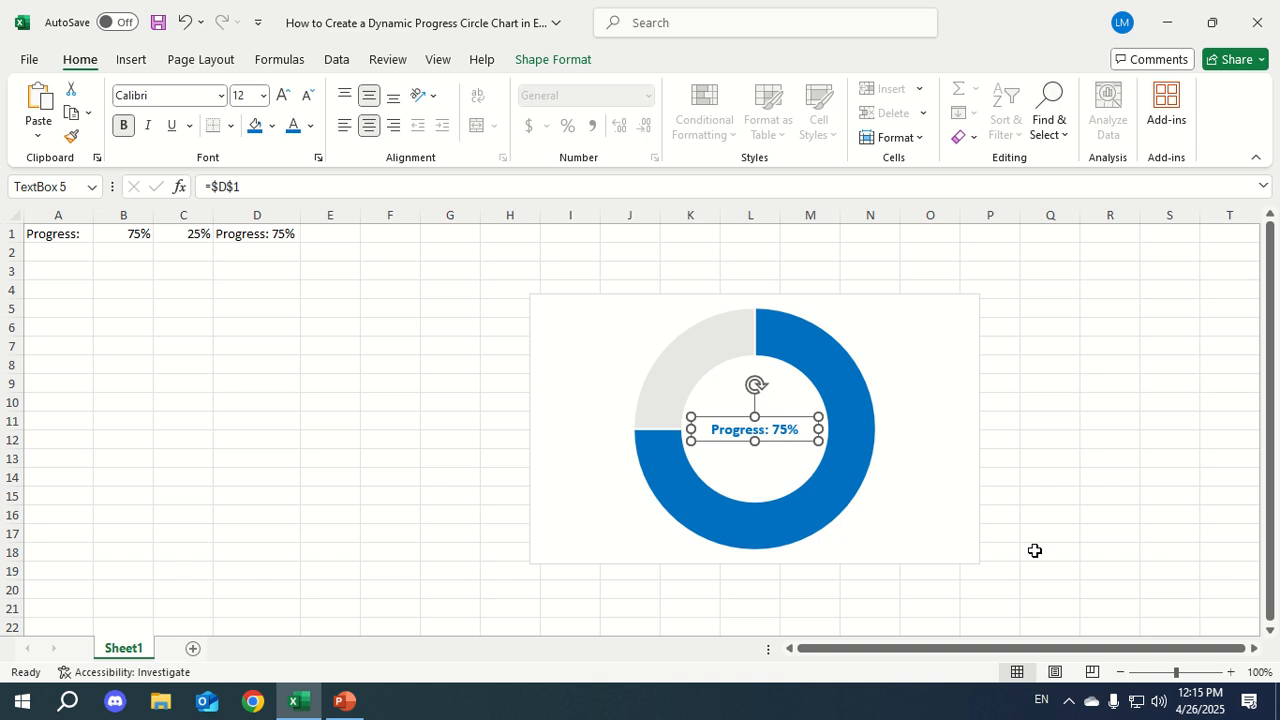
# Group the chart with its text box and move the group closer to the data, starting at about cell G4.
pyautogui.click(893, 318)
pyautogui.click(553, 64)
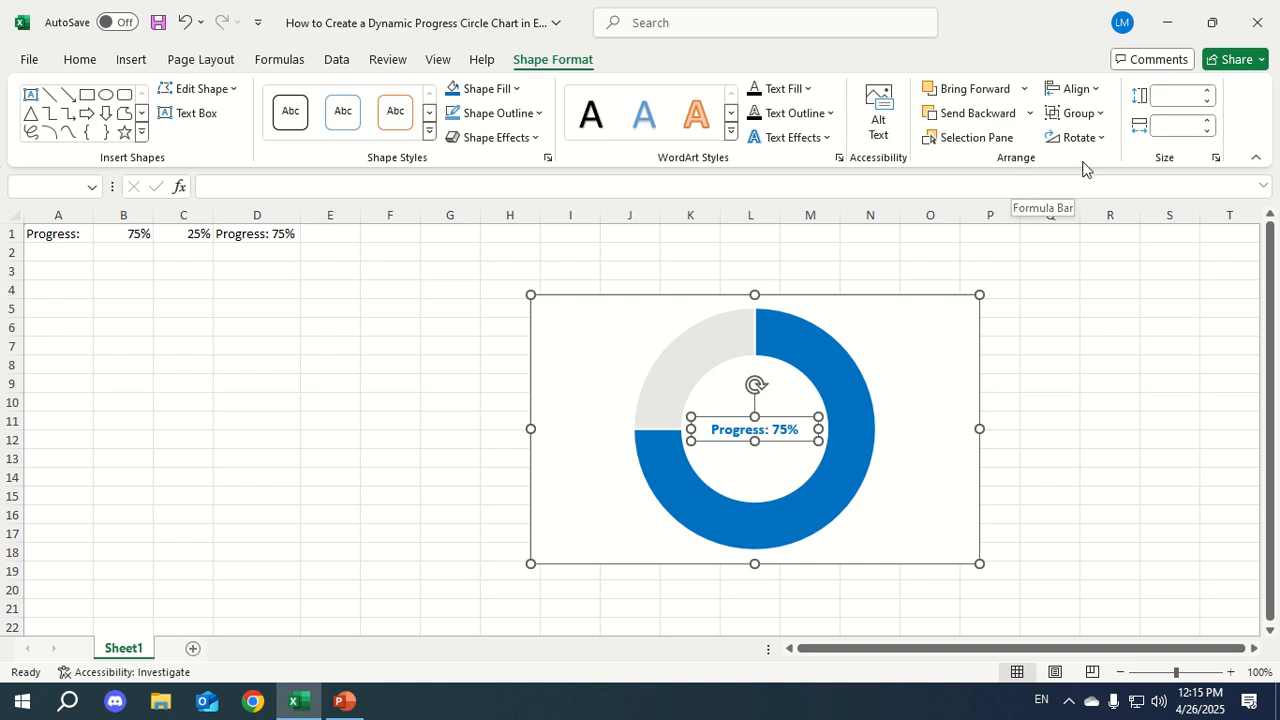
pyautogui.click(1101, 115)
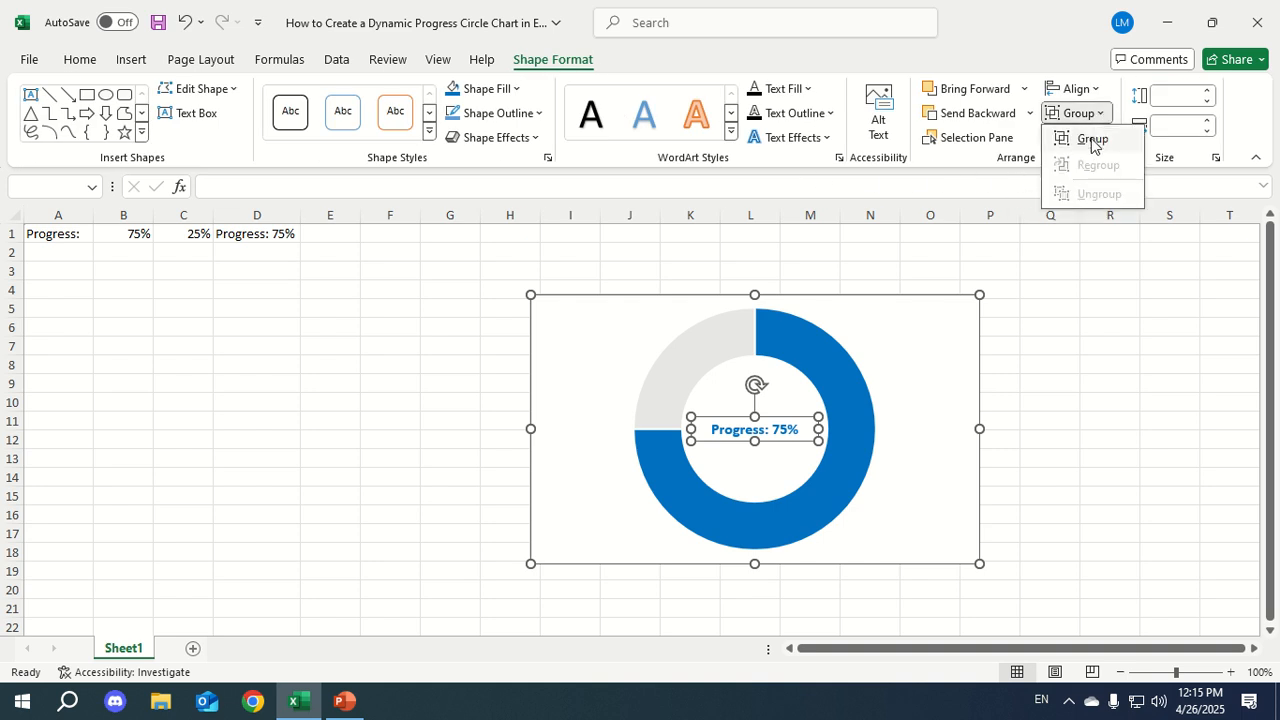
pyautogui.click(1092, 140)
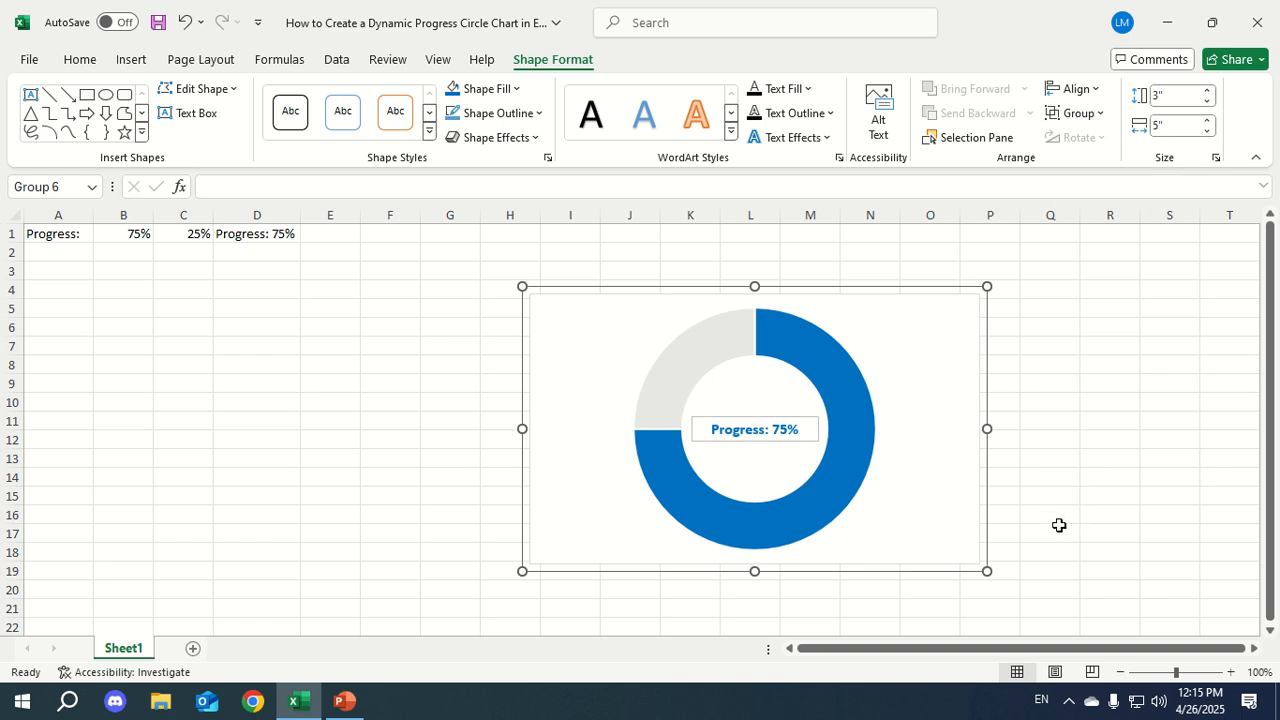
pyautogui.moveTo(986, 500); pyautogui.dragTo(860, 498)
pyautogui.click(307, 436)
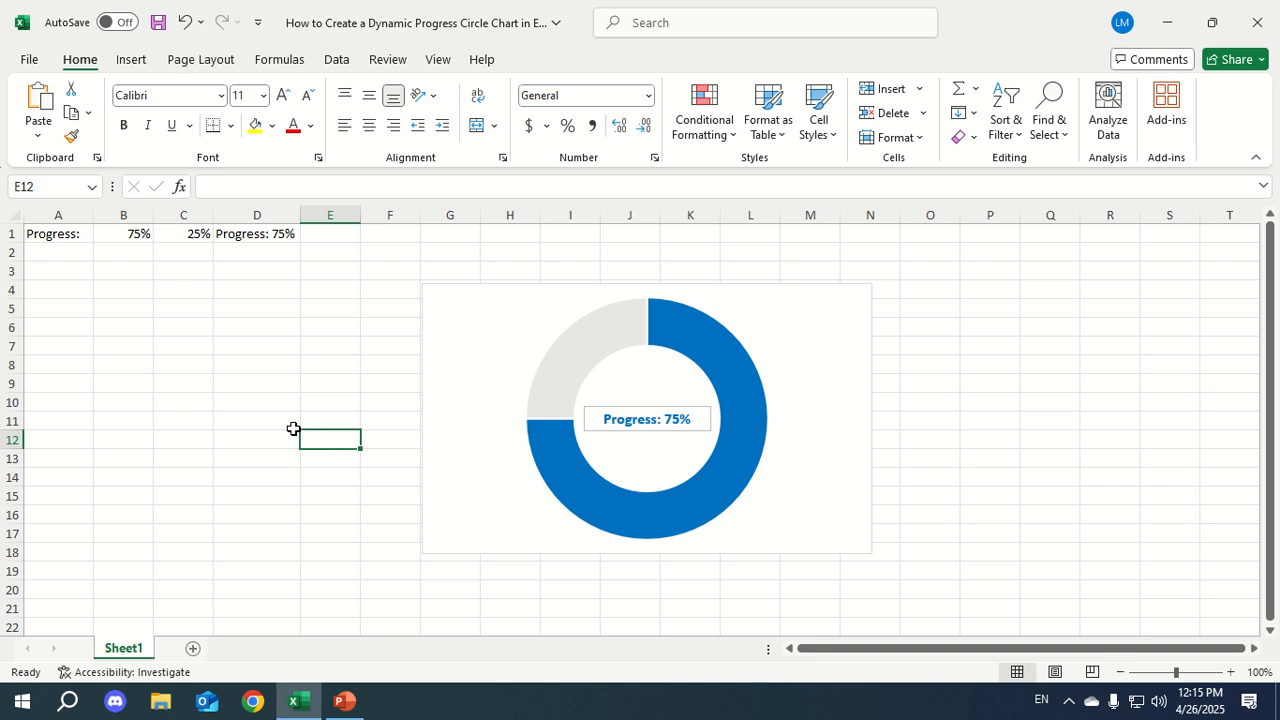
# Set the progress percentage in cell B1 to 67% to test the chart.
pyautogui.click(128, 234)
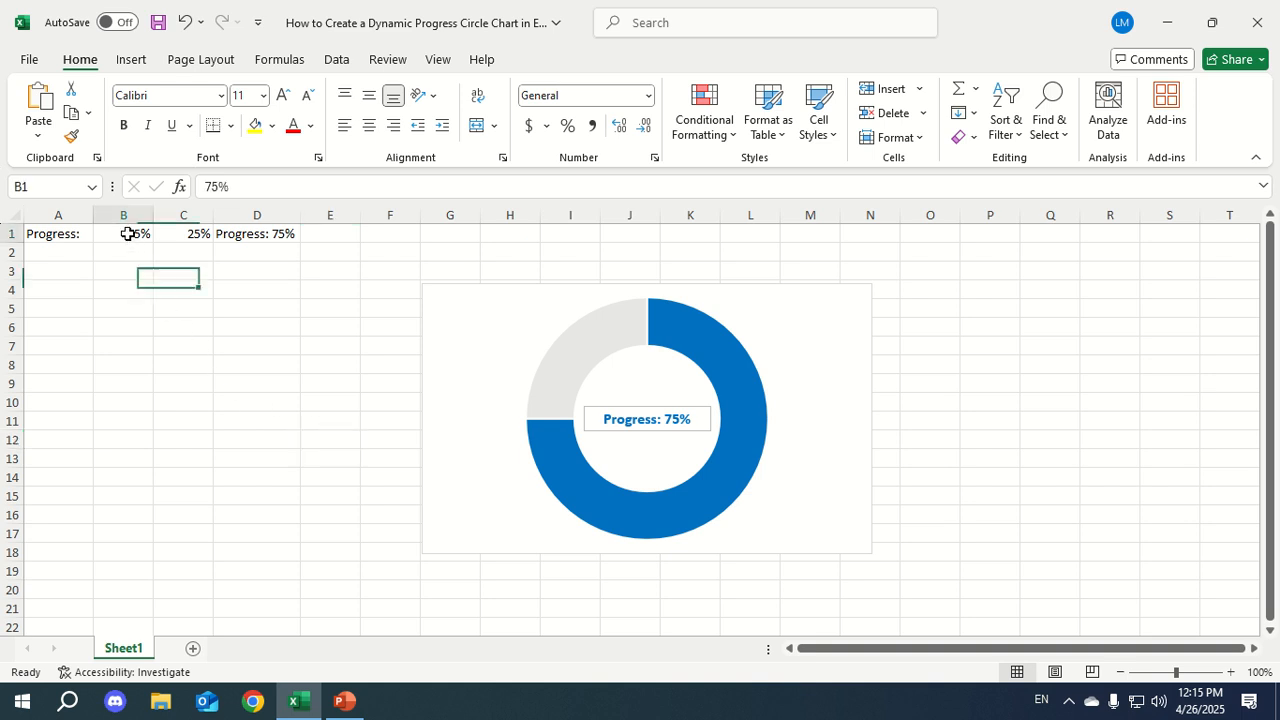
pyautogui.write('67')
pyautogui.press('Return')
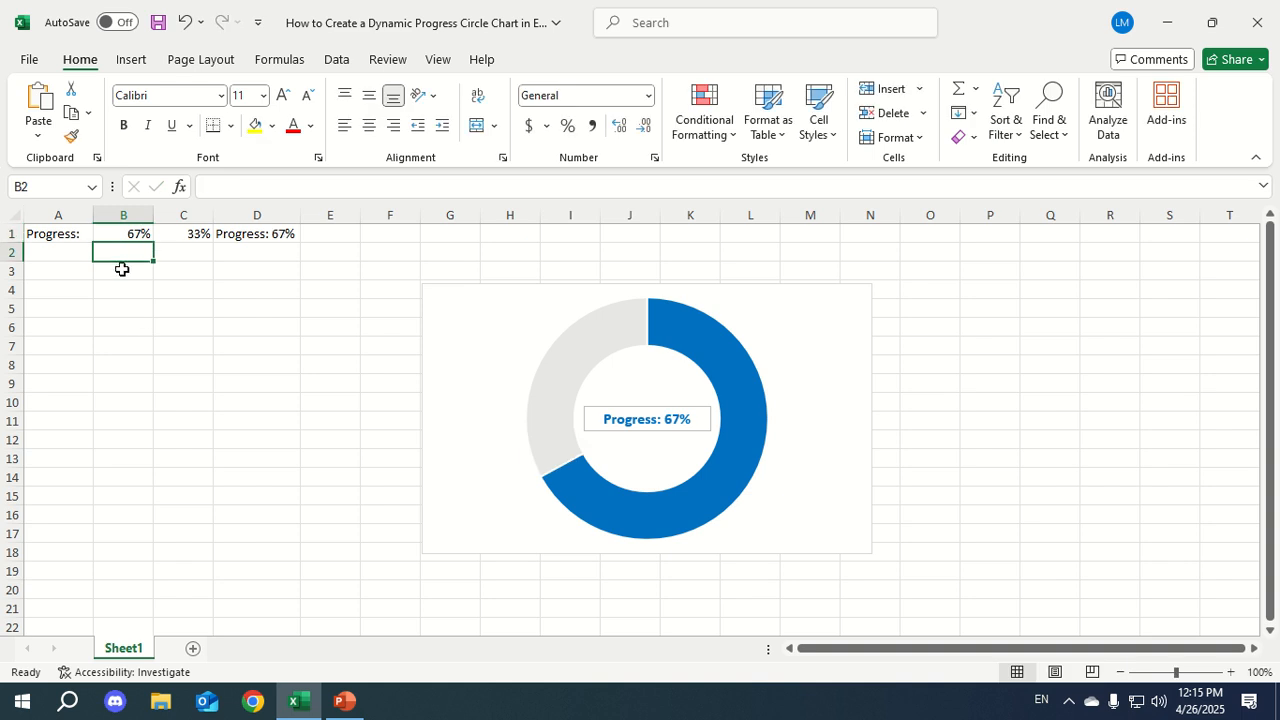
# Change the progress percentage in cell B1 to 45%.
pyautogui.click(116, 237)
pyautogui.write('45')
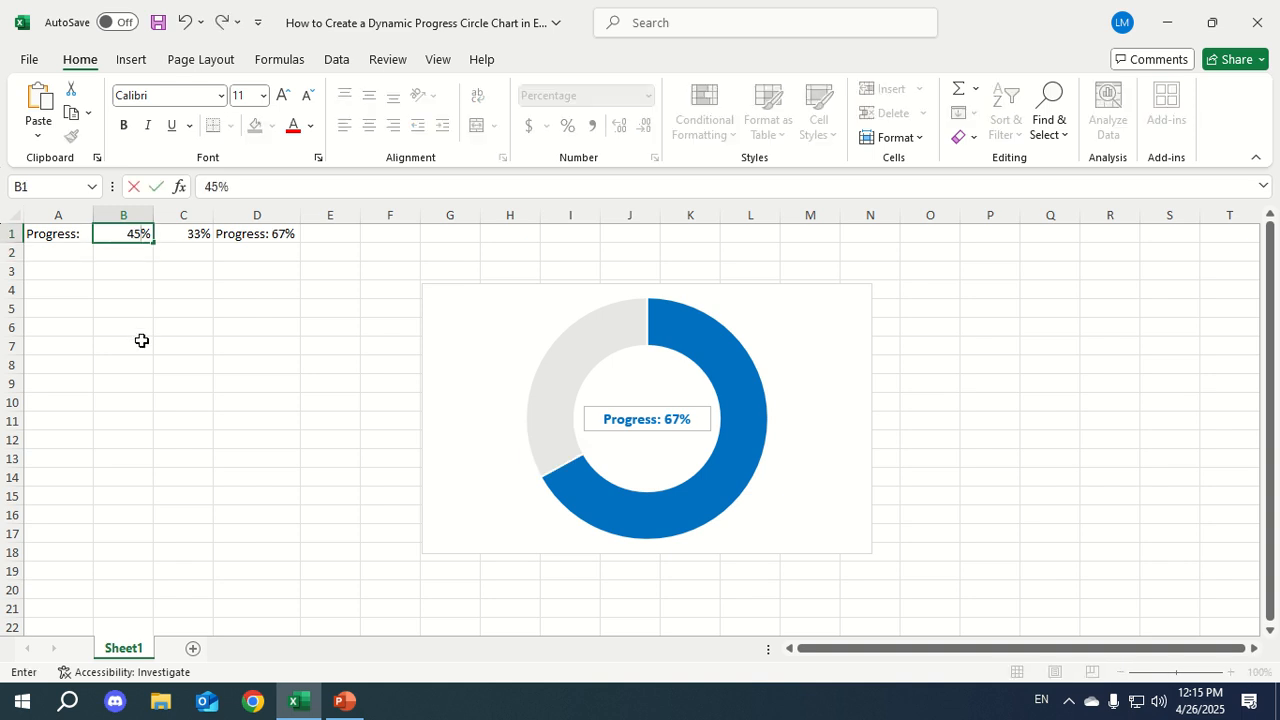
pyautogui.press('Return')
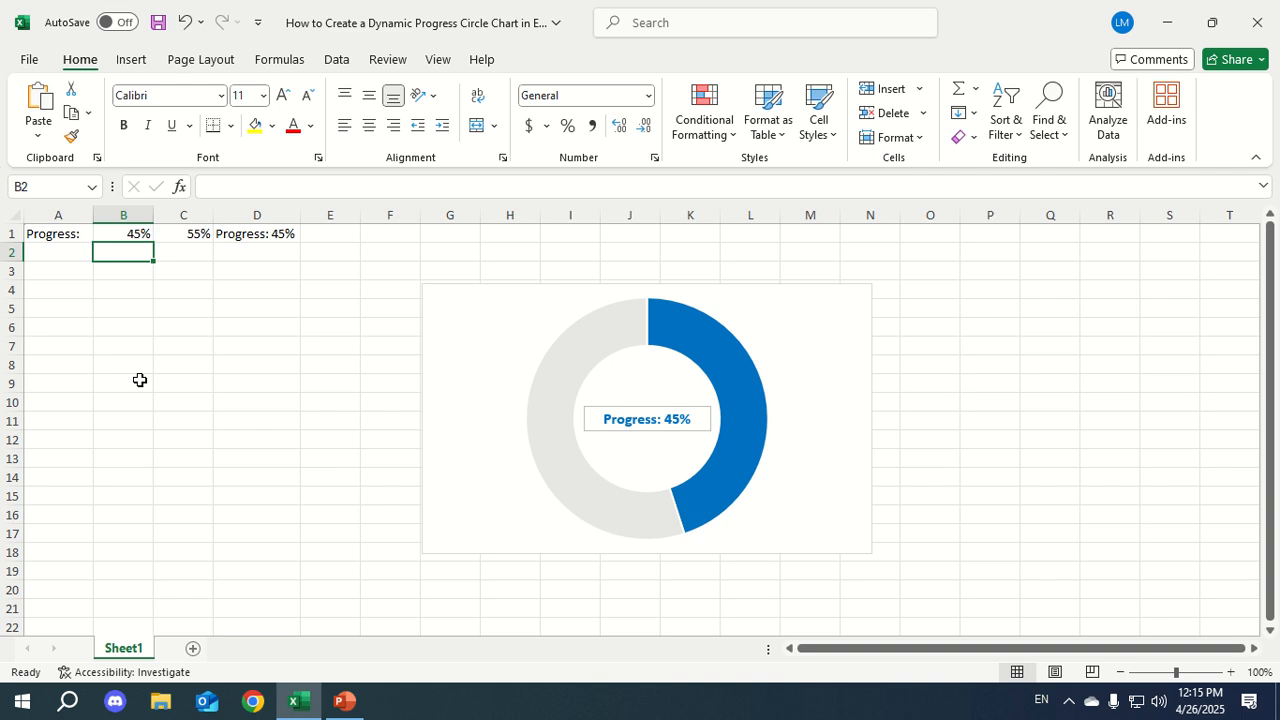